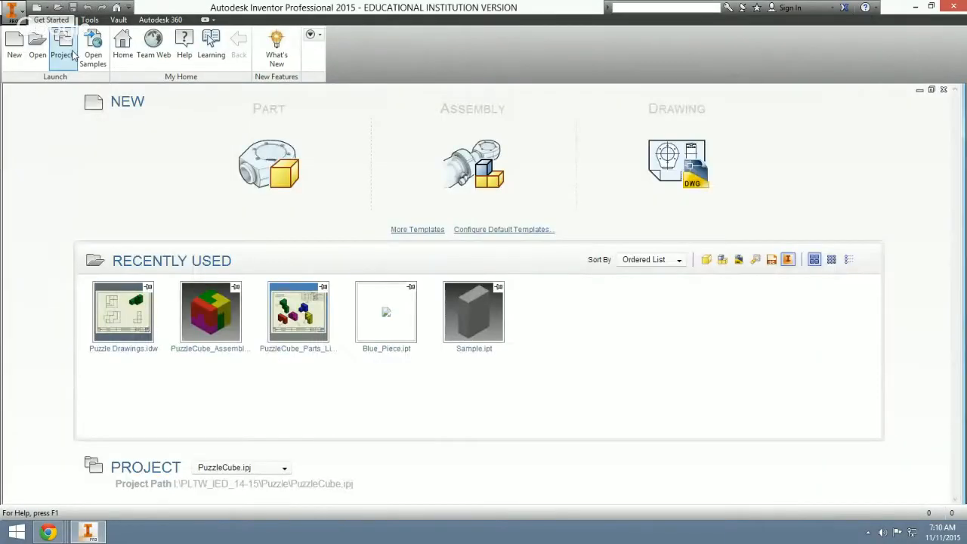
Choose PuzzleCube.ipj from the PLTW_IED_14-15\Puzzle folder as the active project and close the project manager.
{"action": "left_click", "coordinate": [63, 45]}
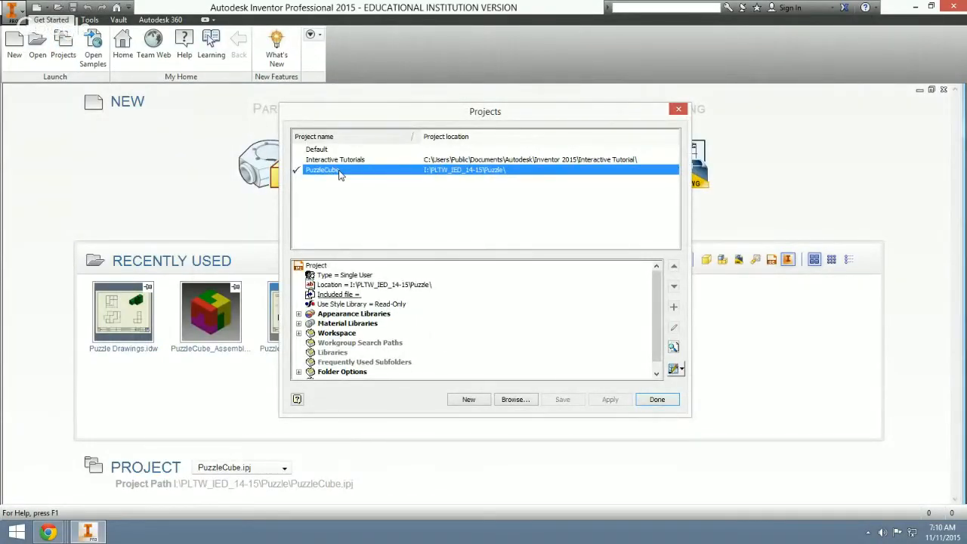
{"action": "left_click", "coordinate": [516, 399]}
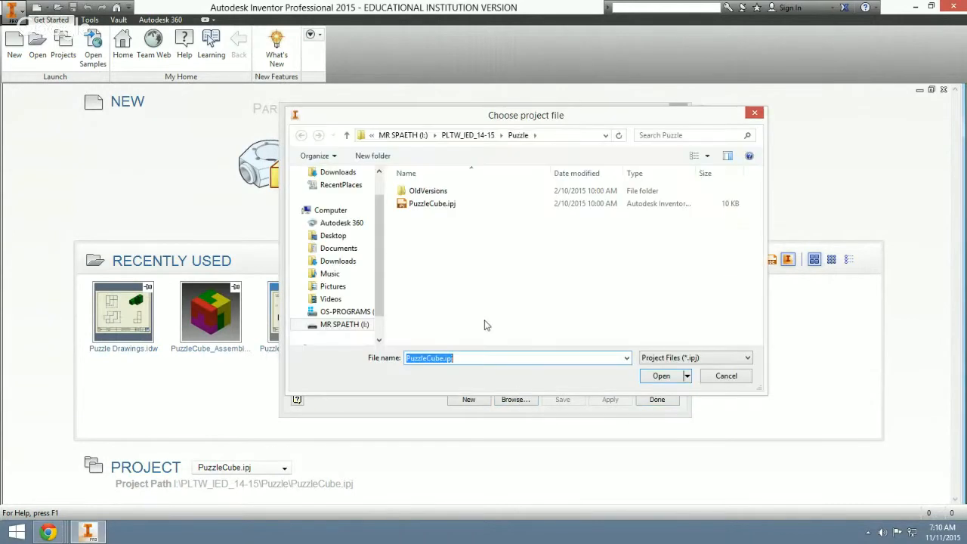
{"action": "left_click", "coordinate": [344, 325]}
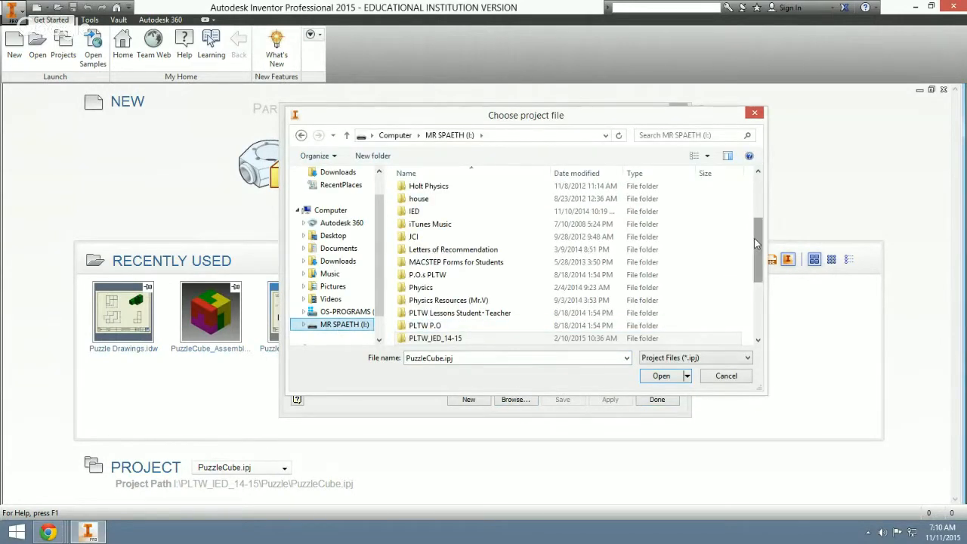
{"action": "left_click_drag", "start_coordinate": [757, 244], "coordinate": [756, 267]}
{"action": "double_click", "coordinate": [455, 282]}
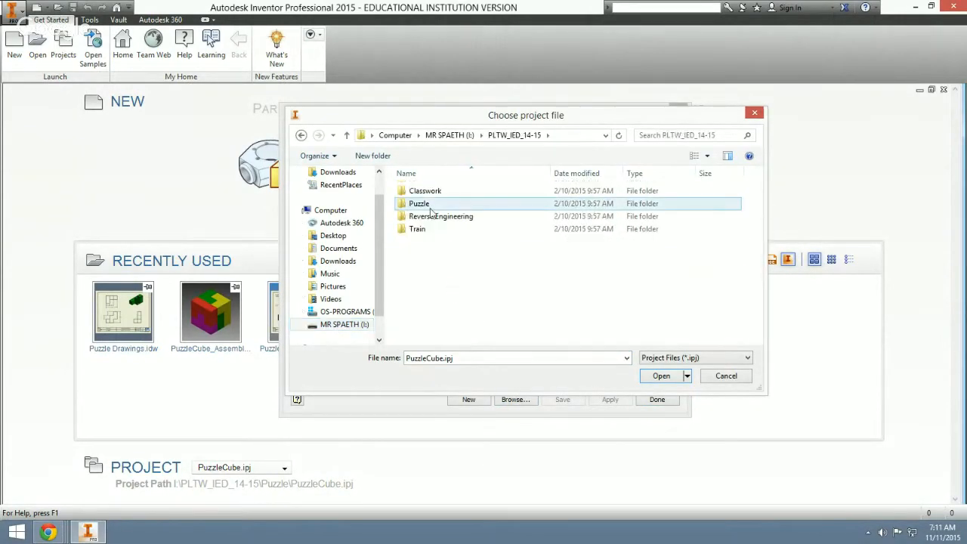
{"action": "double_click", "coordinate": [435, 204]}
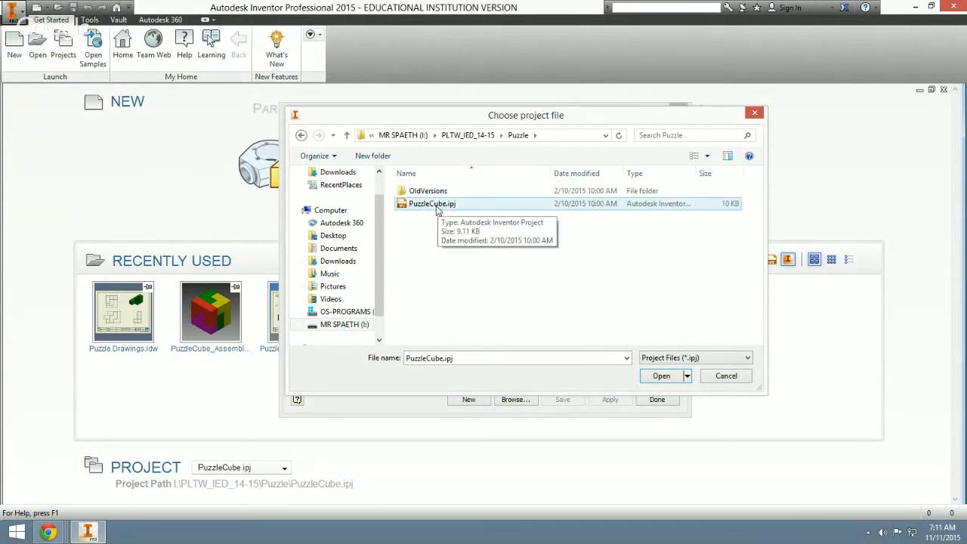
{"action": "double_click", "coordinate": [436, 211]}
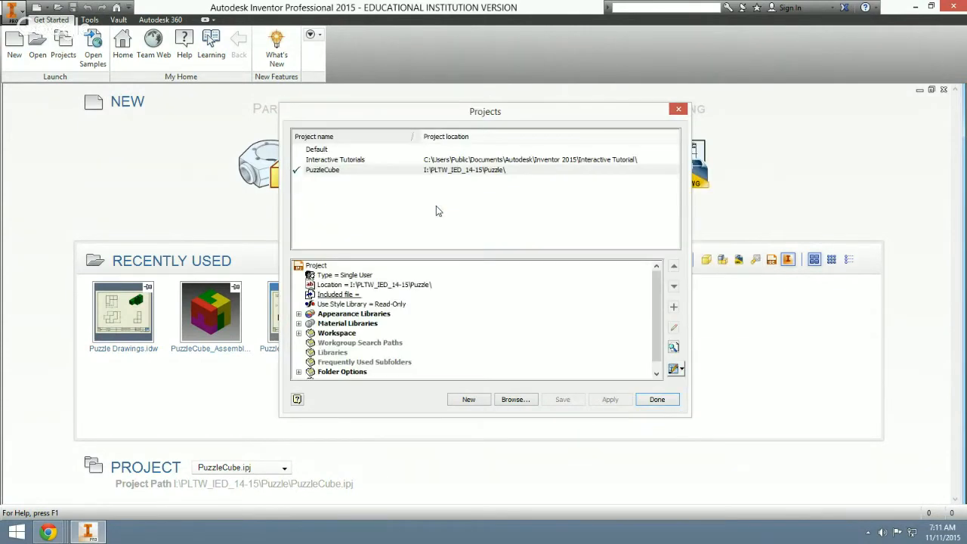
{"action": "left_click", "coordinate": [657, 399]}
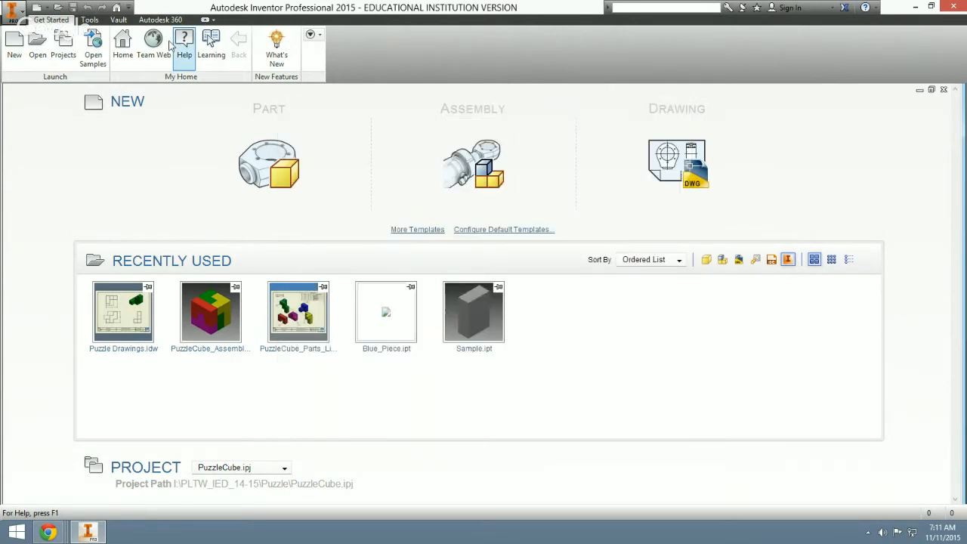
Create a new presentation from the custom PRESENTATION FILE.ipn template.
{"action": "left_click", "coordinate": [17, 40]}
{"action": "left_click", "coordinate": [306, 160]}
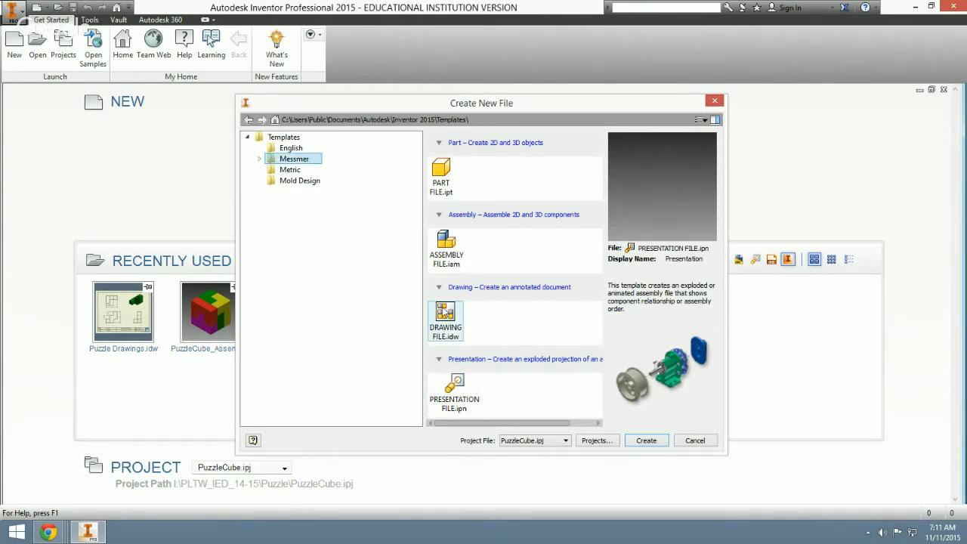
{"action": "left_click", "coordinate": [461, 387]}
{"action": "double_click", "coordinate": [457, 387]}
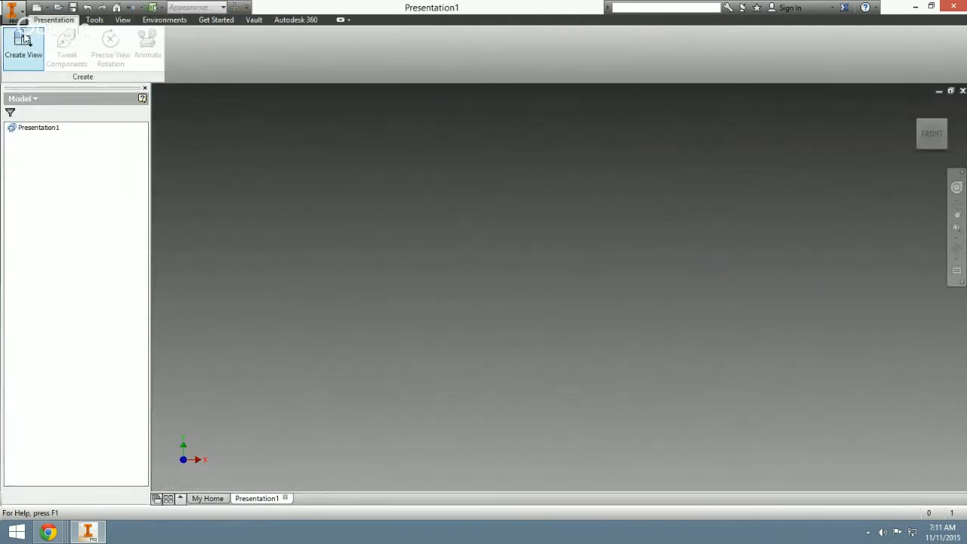
Create a presentation view of PuzzleCube_Assembly.iam using the Manual explosion method.
{"action": "left_click", "coordinate": [25, 38]}
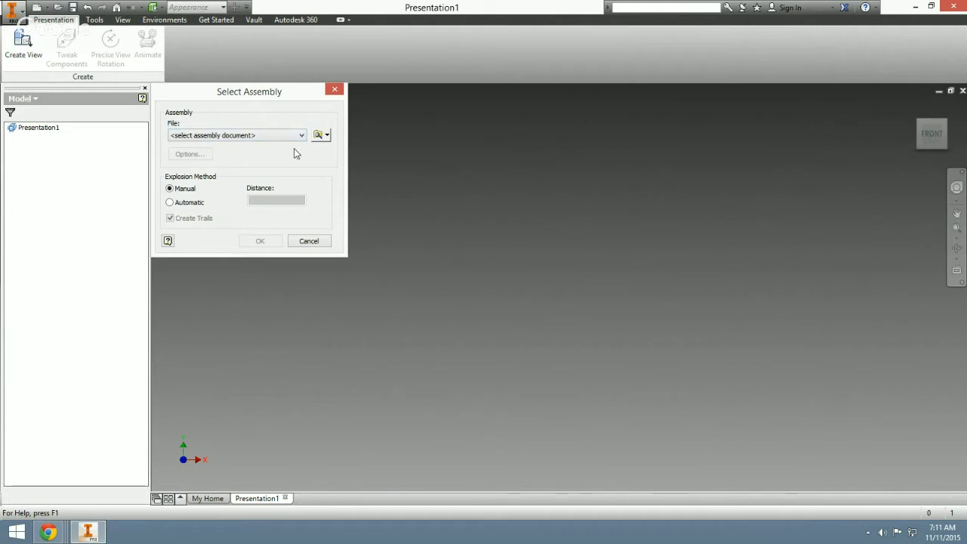
{"action": "left_click", "coordinate": [318, 135]}
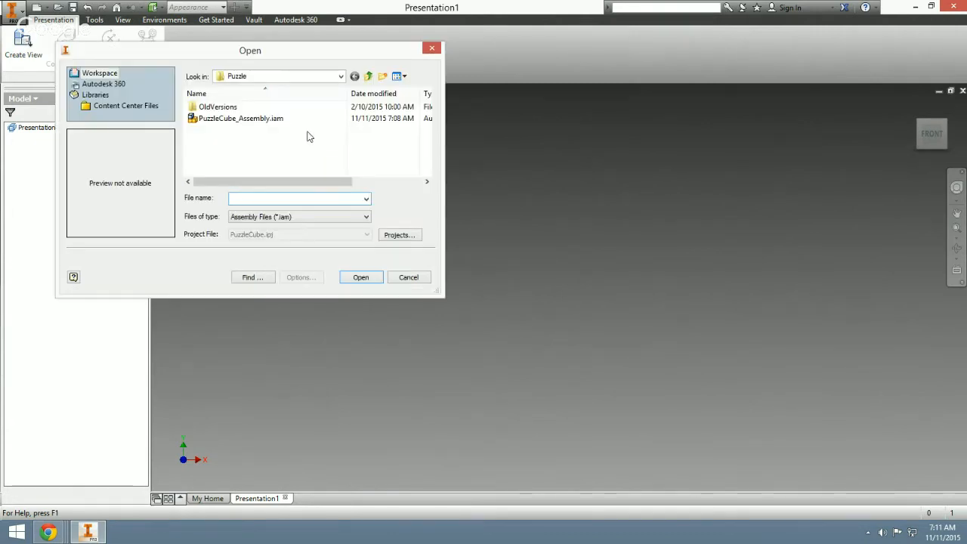
{"action": "left_click", "coordinate": [269, 119]}
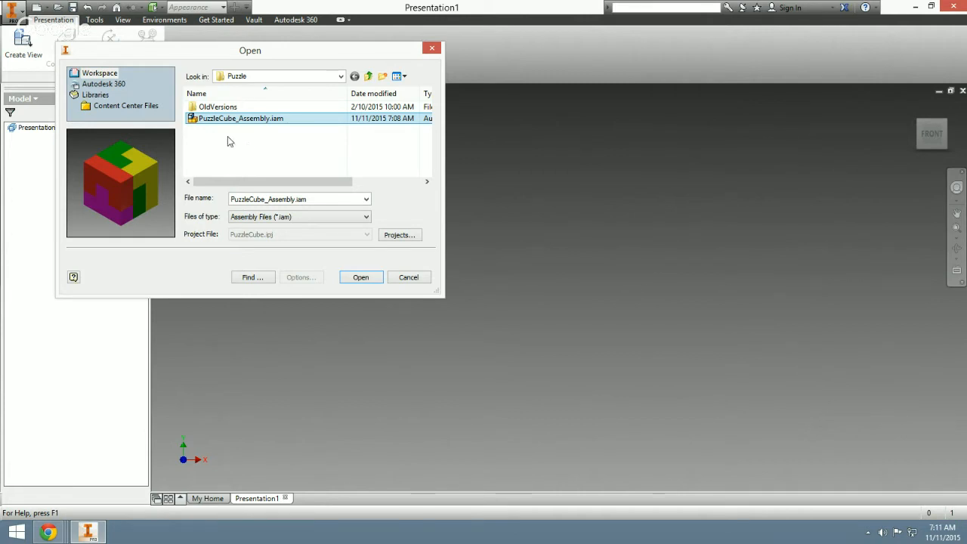
{"action": "left_click", "coordinate": [361, 278]}
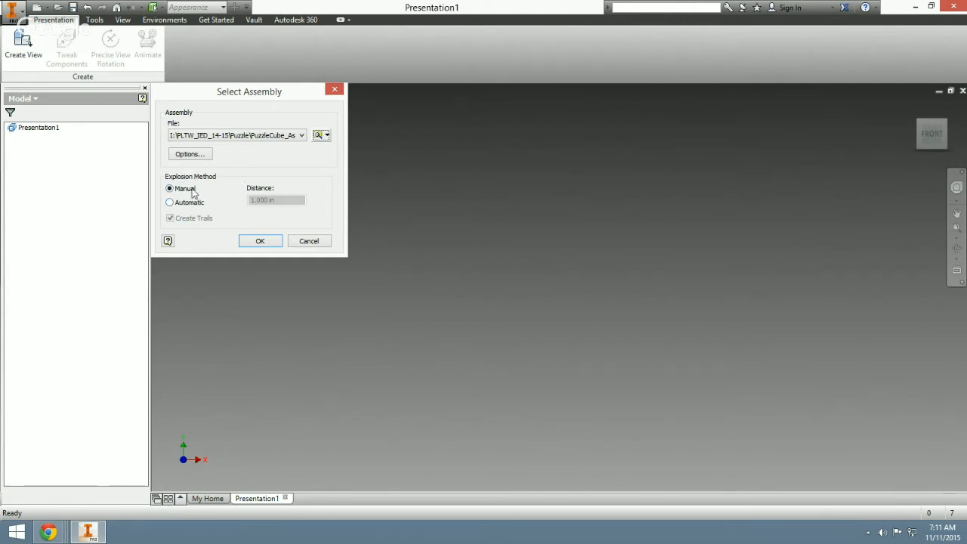
{"action": "left_click", "coordinate": [261, 240]}
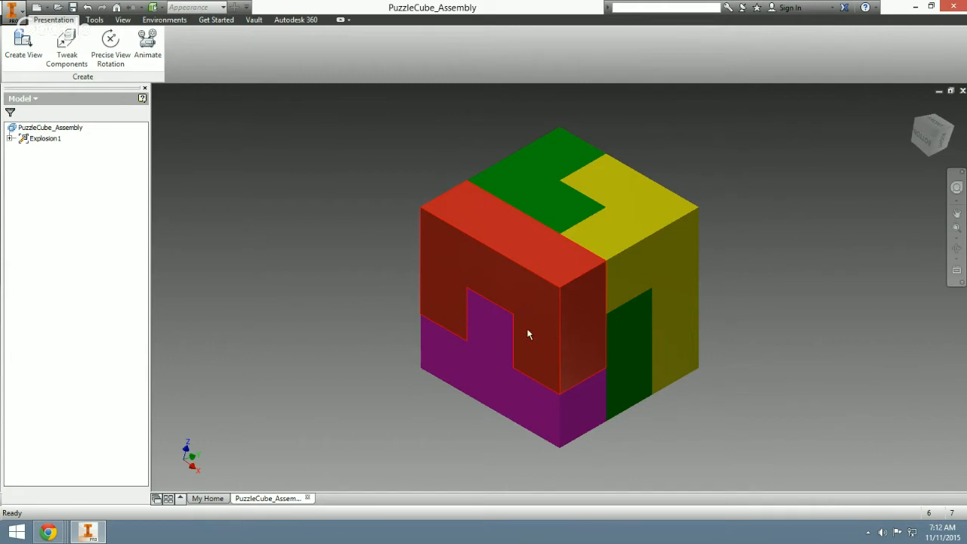
Orient the view squarely to the red piece's large notched face and set it as the Front view.
{"action": "left_click", "coordinate": [923, 138]}
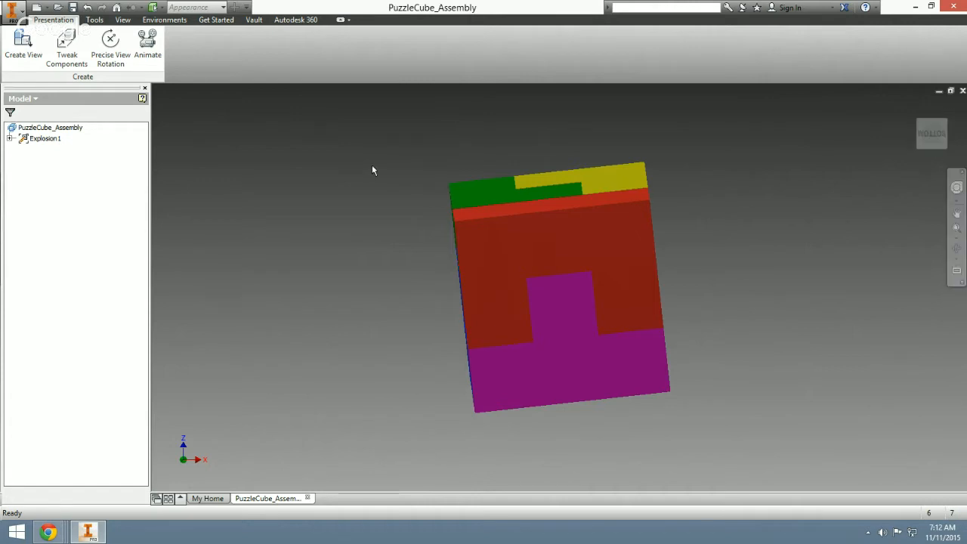
{"action": "left_click", "coordinate": [123, 21]}
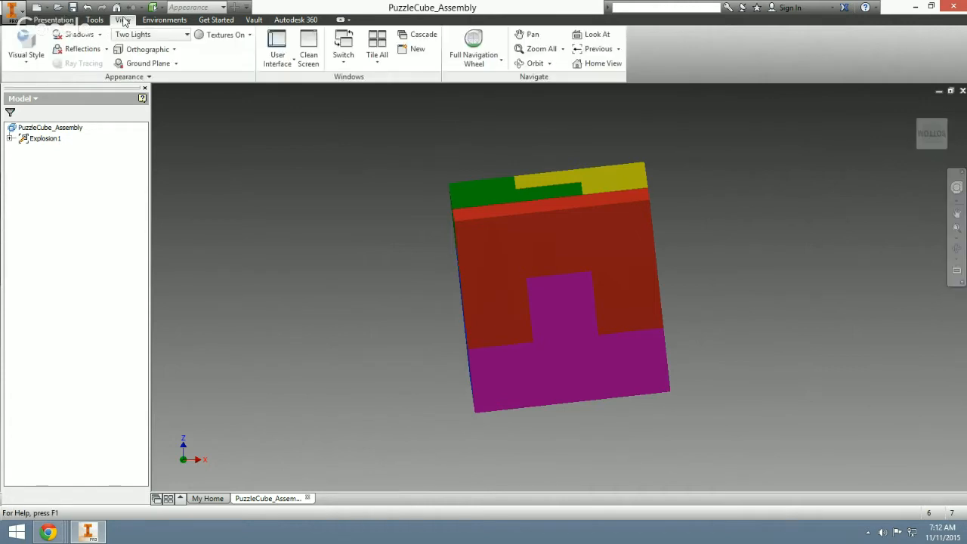
{"action": "left_click", "coordinate": [596, 37]}
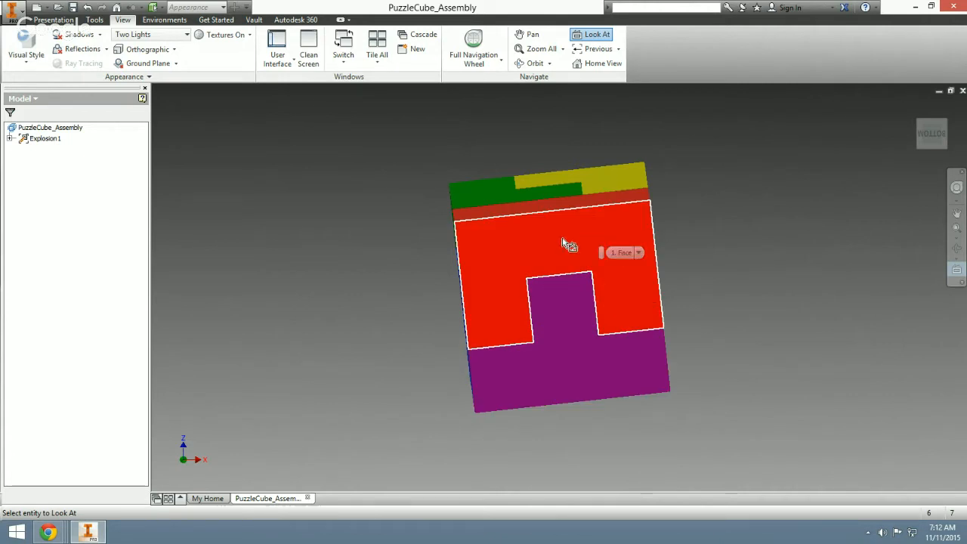
{"action": "left_click", "coordinate": [618, 244]}
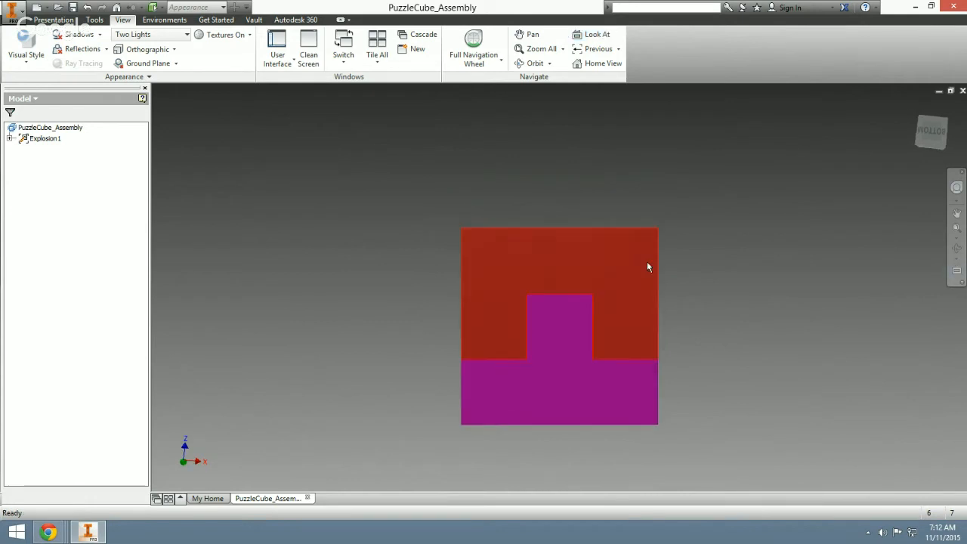
{"action": "right_click", "coordinate": [936, 134]}
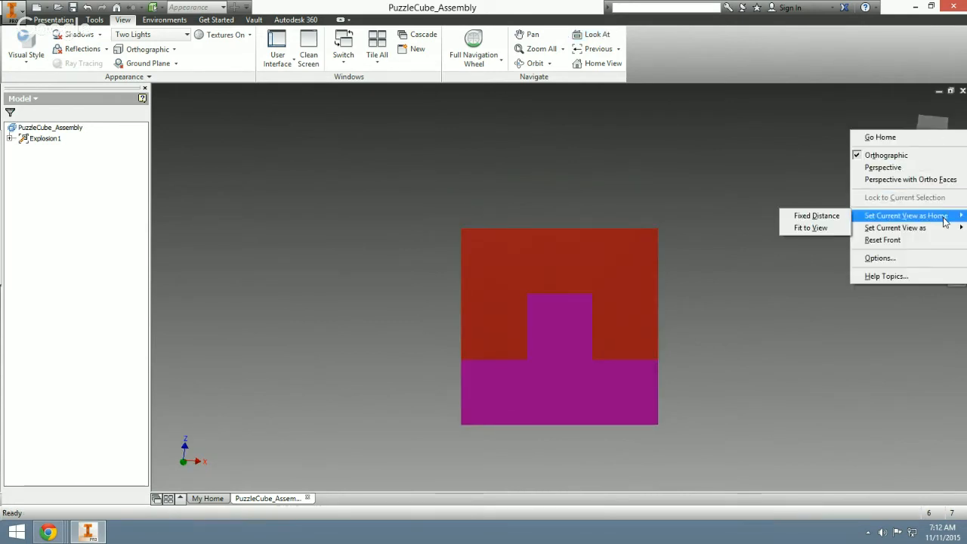
{"action": "mouse_move", "coordinate": [943, 229]}
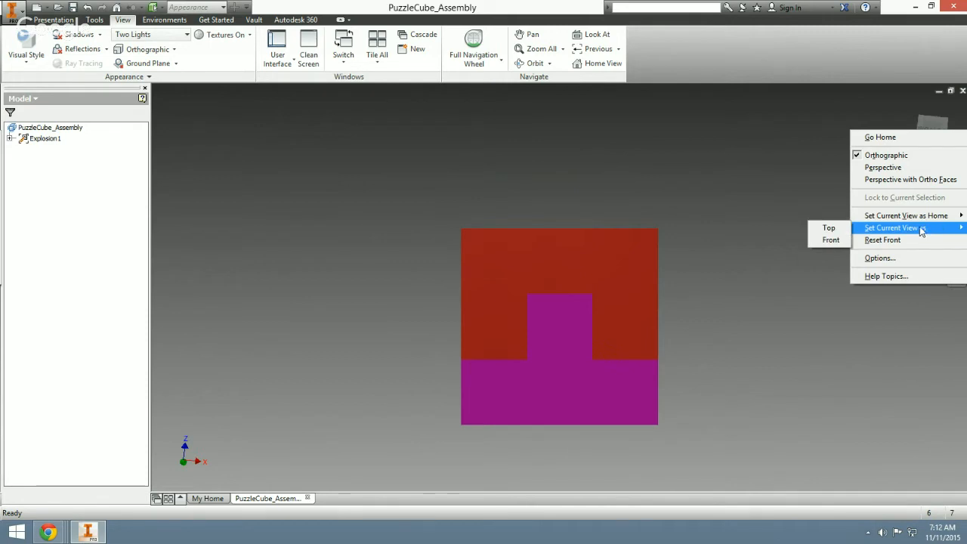
{"action": "left_click", "coordinate": [834, 238]}
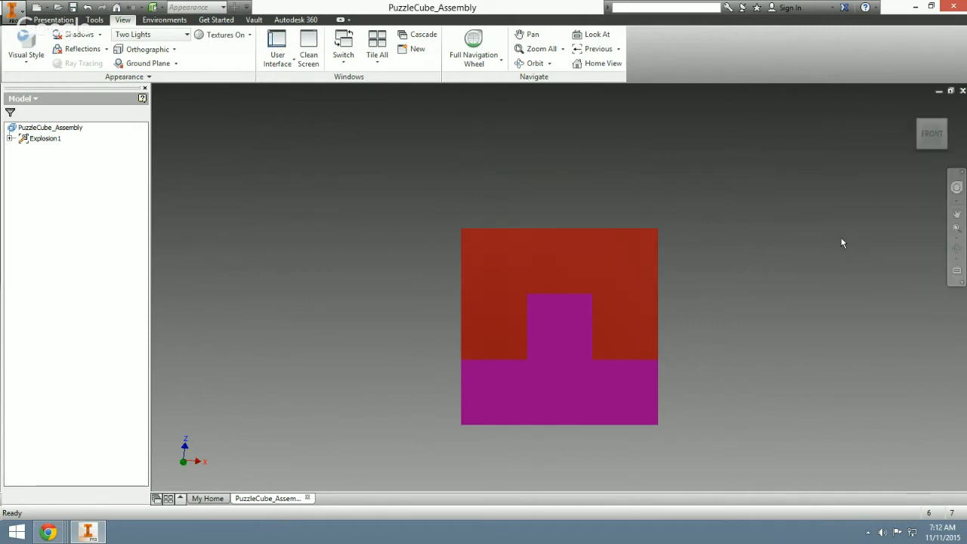
Show the cube isometrically from its front, top and right sides and set that as the Home view with Fixed Distance.
{"action": "mouse_move", "coordinate": [937, 118]}
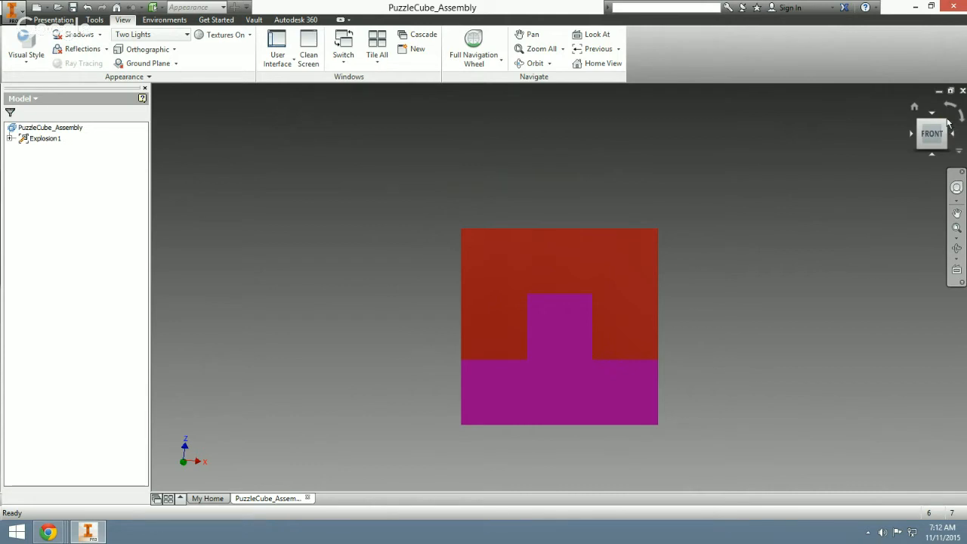
{"action": "left_click", "coordinate": [942, 123]}
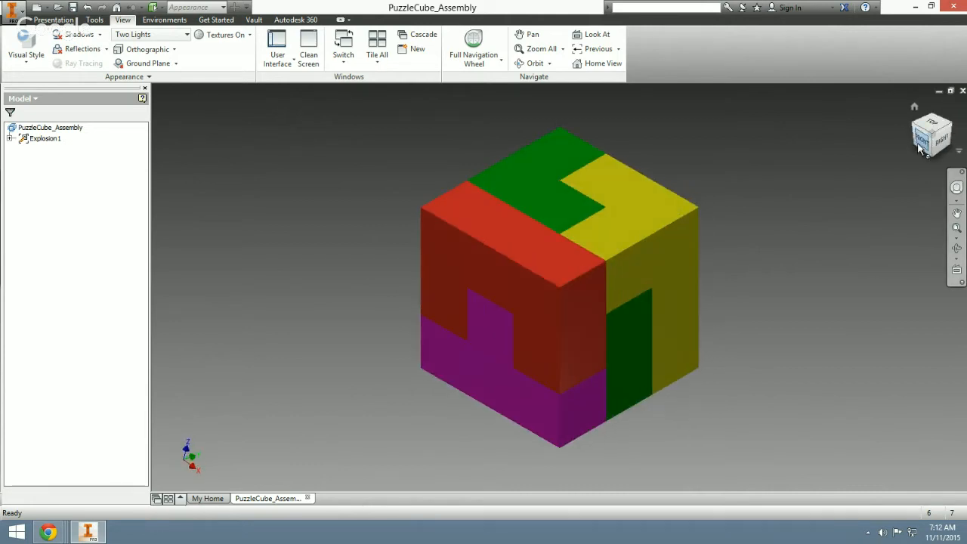
{"action": "right_click", "coordinate": [922, 145]}
{"action": "mouse_move", "coordinate": [943, 227]}
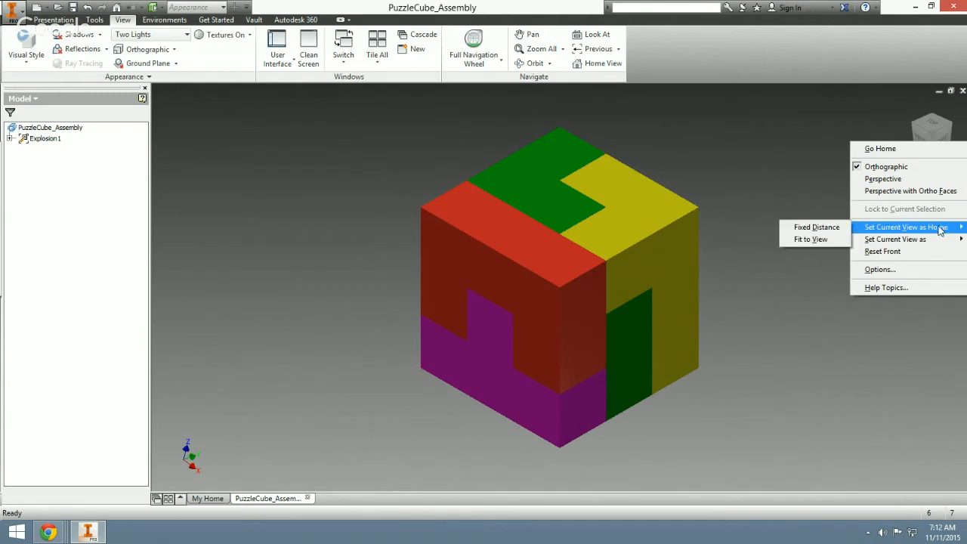
{"action": "left_click", "coordinate": [816, 228]}
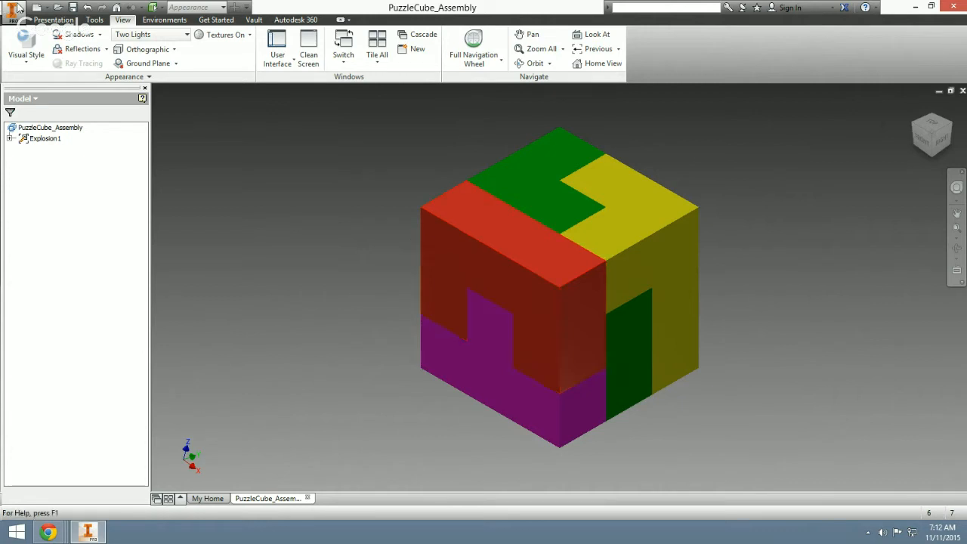
{"action": "left_click", "coordinate": [53, 20]}
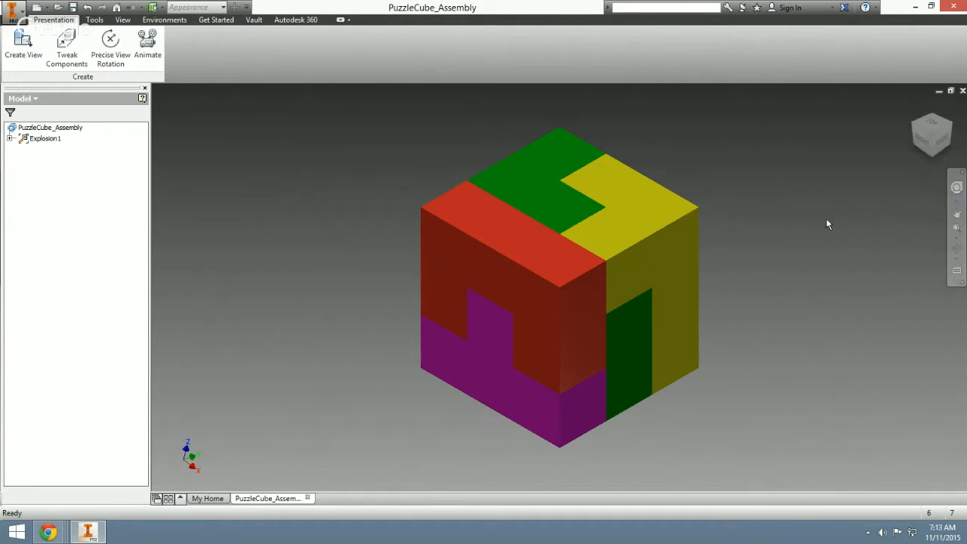
{"action": "left_click", "coordinate": [924, 141]}
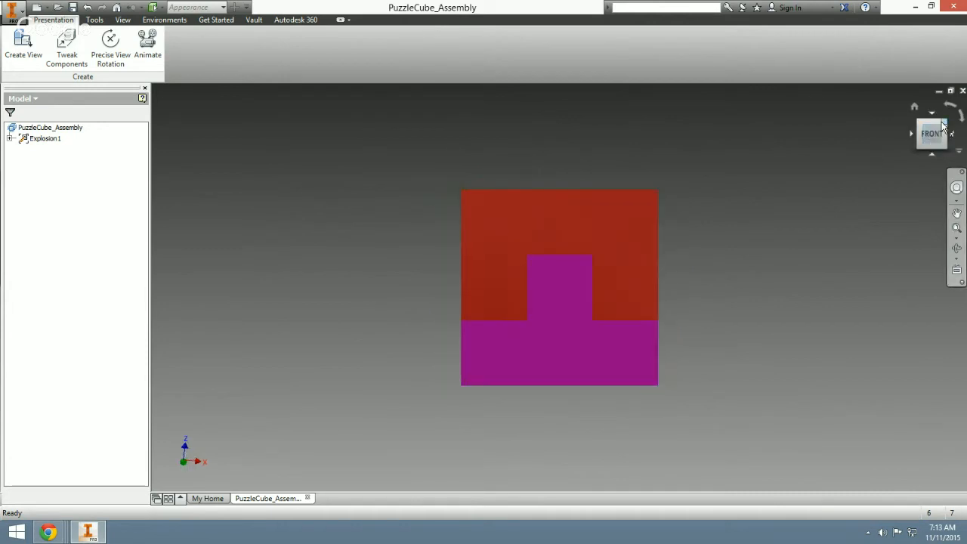
{"action": "left_click", "coordinate": [940, 126]}
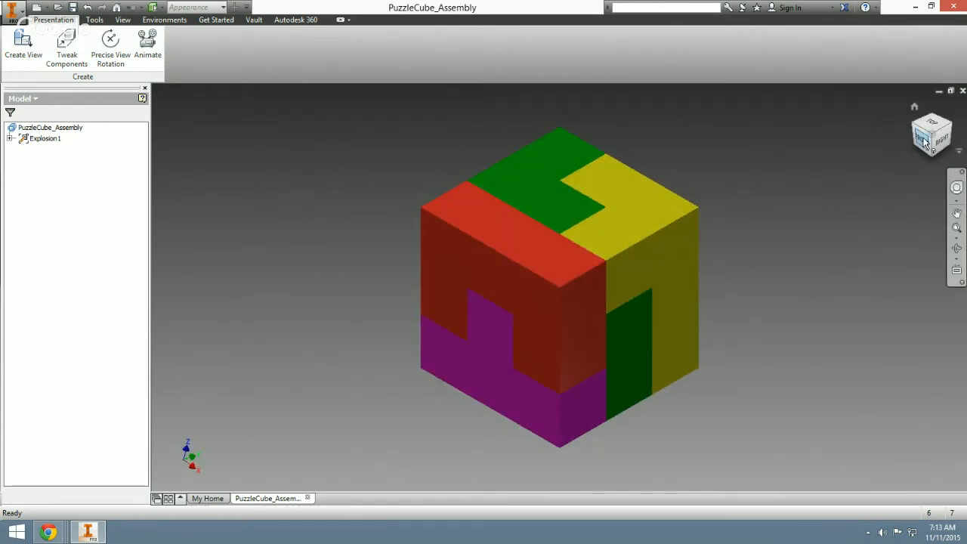
{"action": "left_click", "coordinate": [122, 20]}
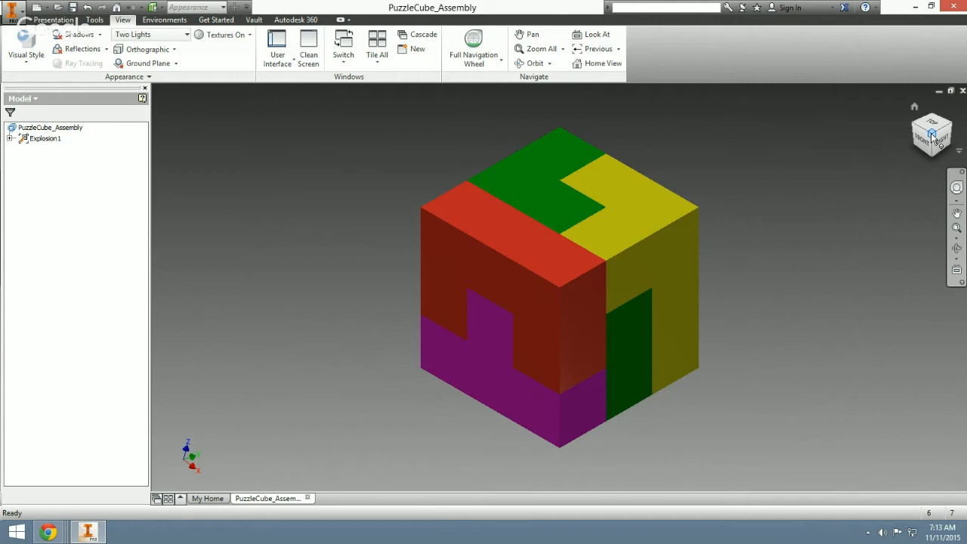
{"action": "left_click", "coordinate": [54, 20]}
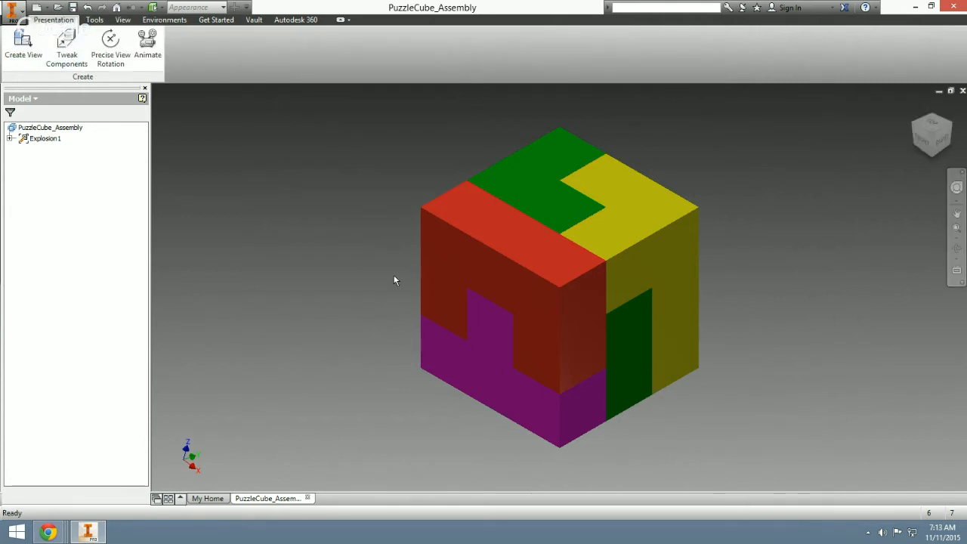
Tweak the purple piece straight out from its large front face by about 1.99 along Z, apply it and clear the selection.
{"action": "scroll", "coordinate": [393, 280], "scroll_direction": "down", "scroll_amount": 3}
{"action": "middle_click_drag", "start_coordinate": [374, 284], "coordinate": [430, 277]}
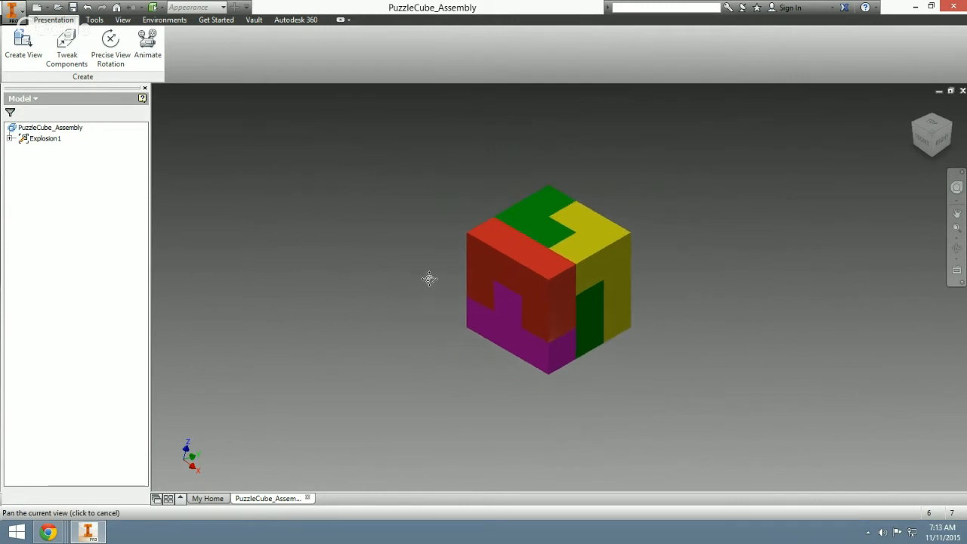
{"action": "left_click", "coordinate": [66, 46]}
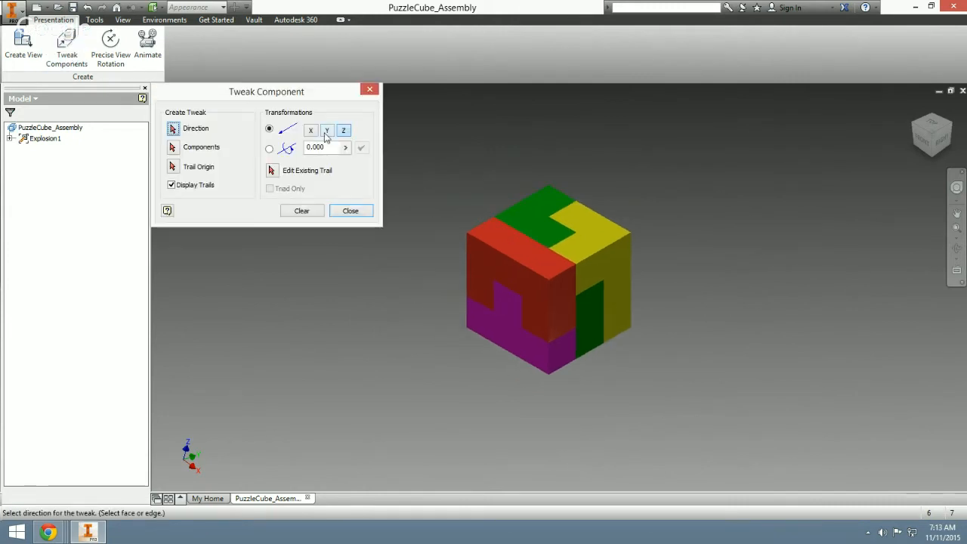
{"action": "left_click", "coordinate": [500, 334]}
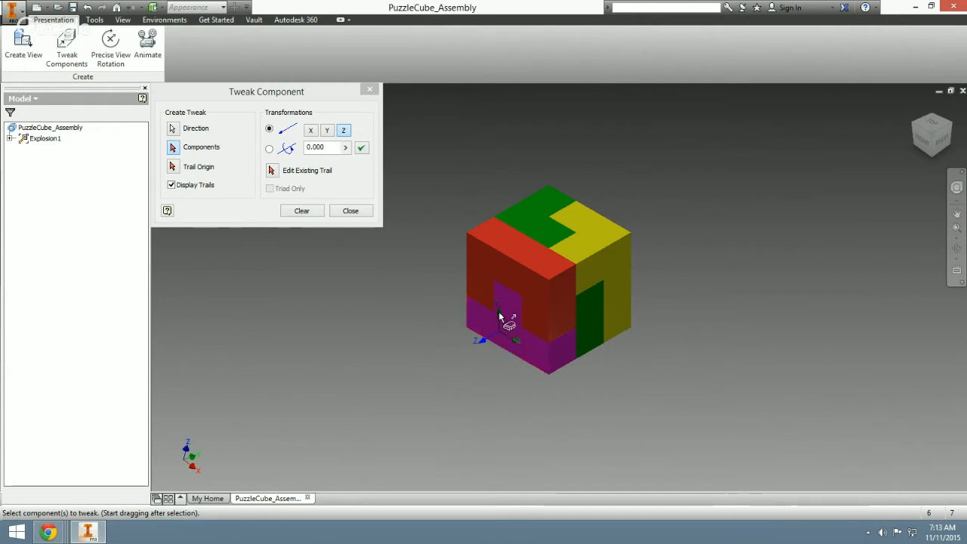
{"action": "left_click", "coordinate": [516, 346]}
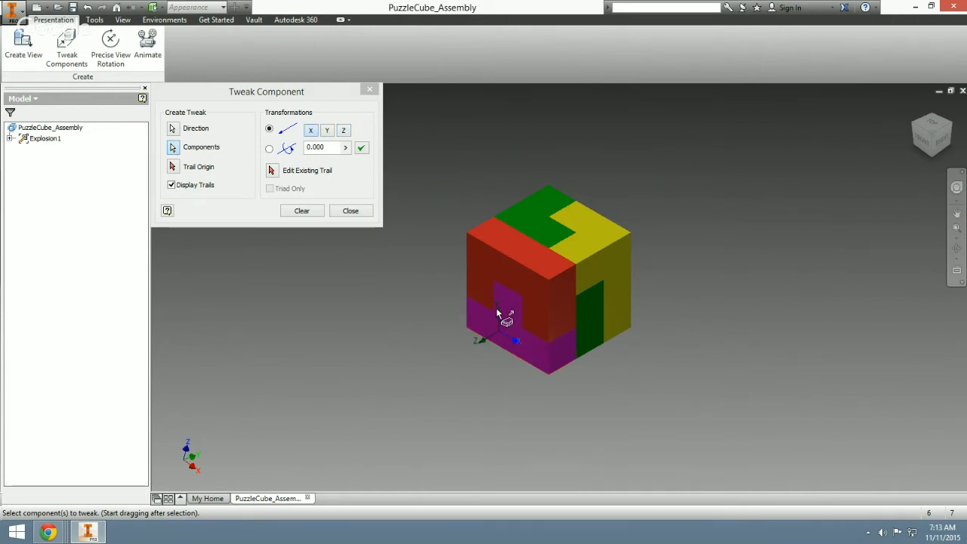
{"action": "left_click", "coordinate": [480, 340]}
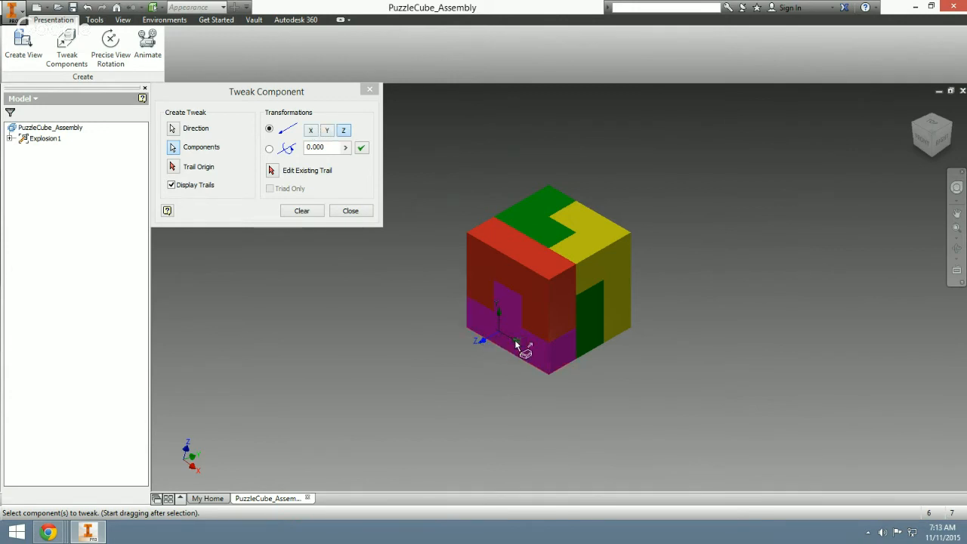
{"action": "left_click", "coordinate": [327, 131]}
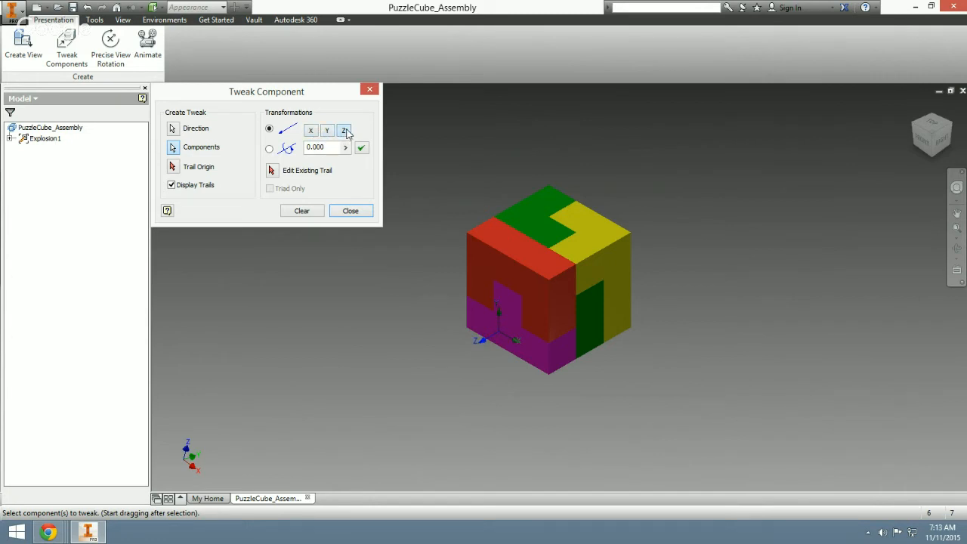
{"action": "left_click", "coordinate": [343, 131]}
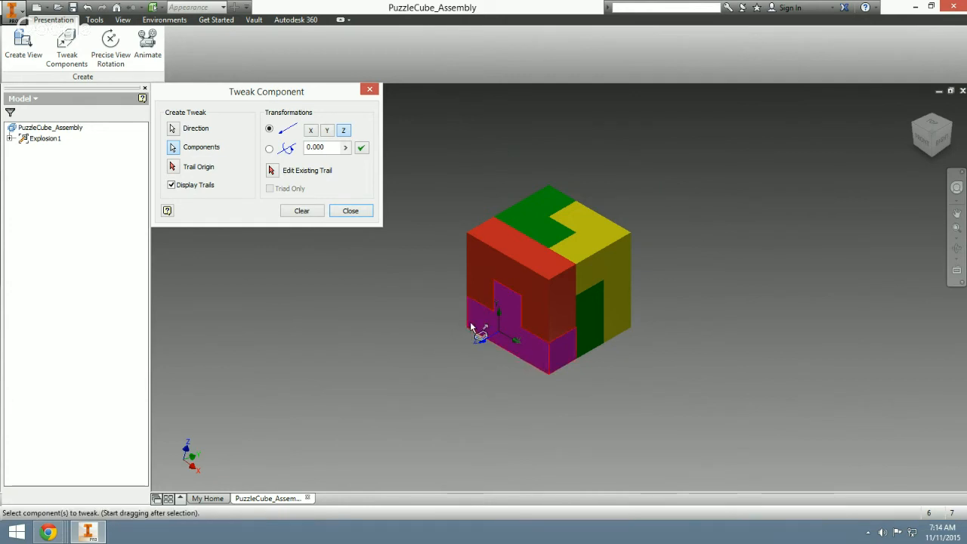
{"action": "left_click_drag", "start_coordinate": [471, 323], "coordinate": [361, 388]}
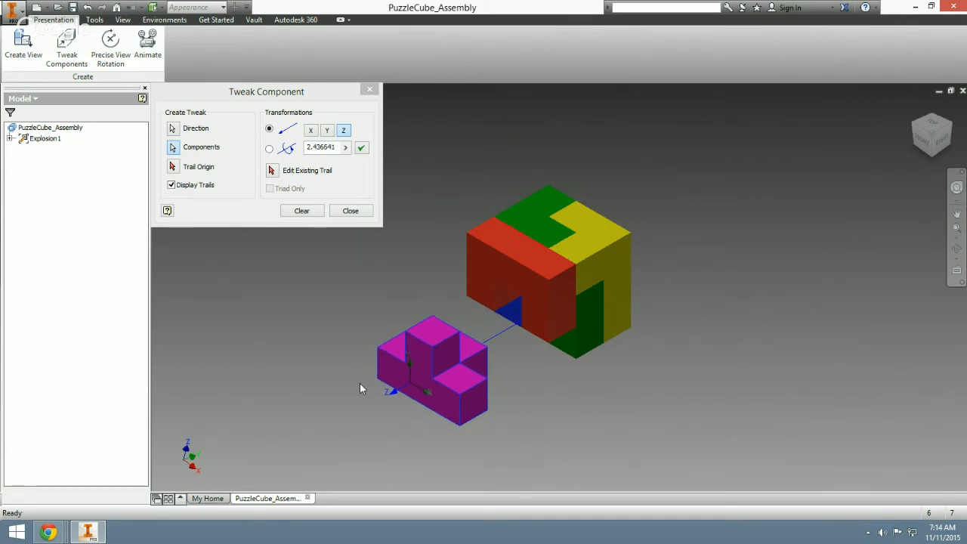
{"action": "left_click_drag", "start_coordinate": [360, 383], "coordinate": [359, 334]}
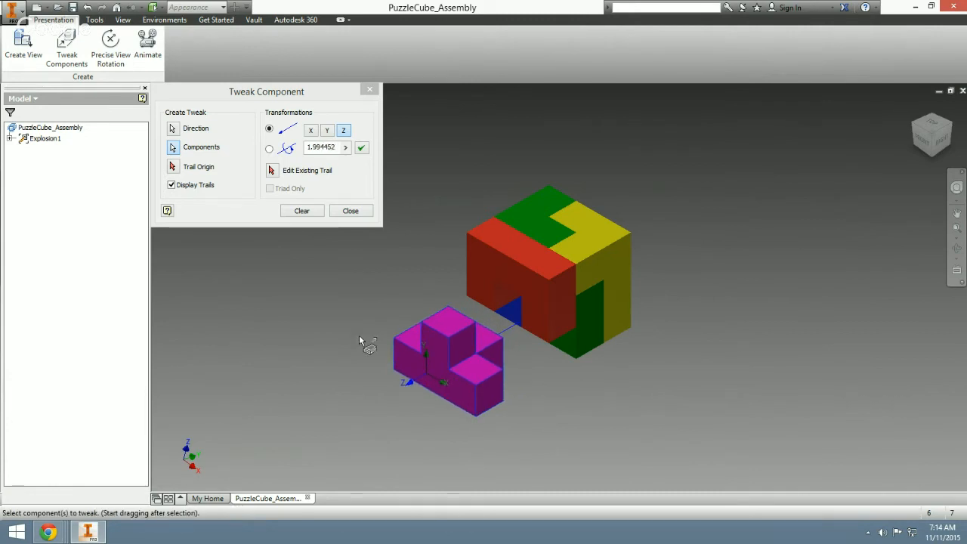
{"action": "right_click", "coordinate": [414, 295]}
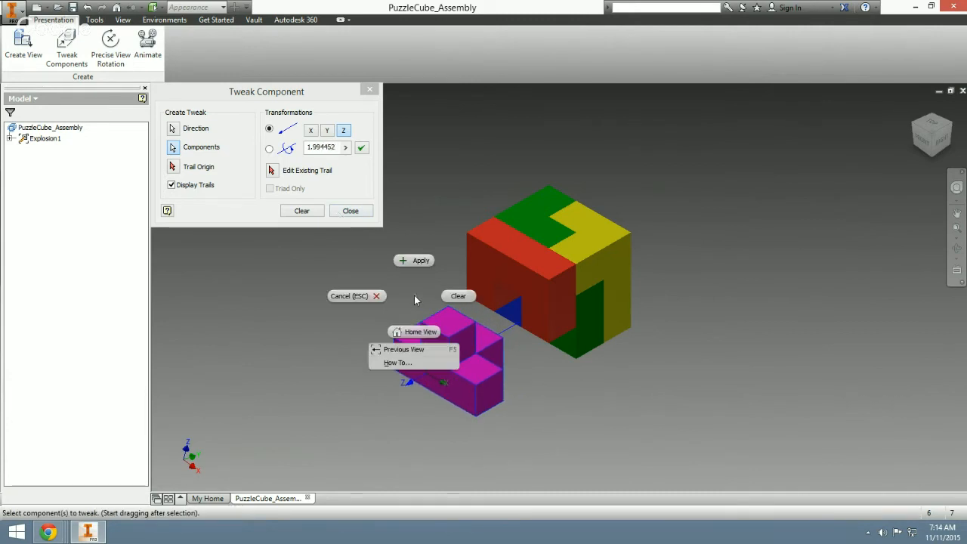
{"action": "left_click", "coordinate": [415, 259]}
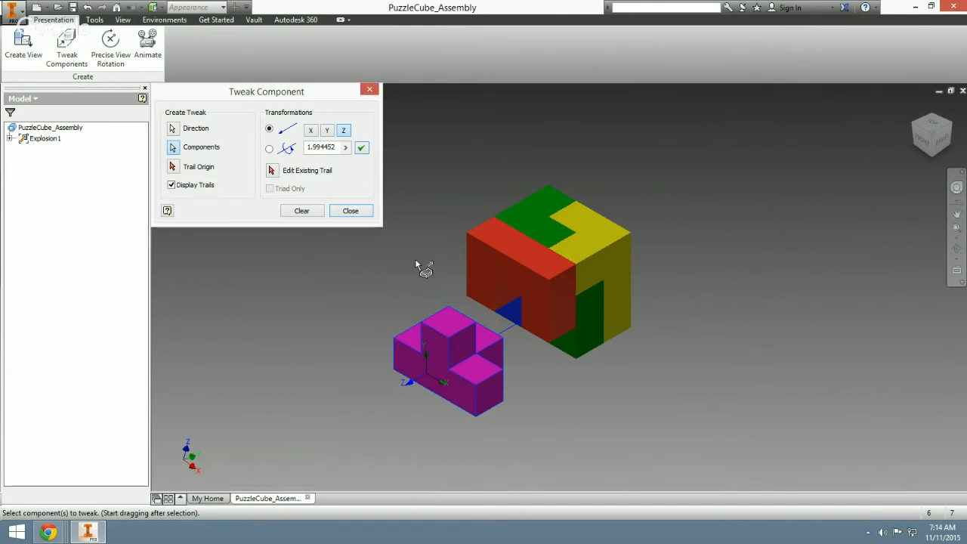
{"action": "left_click", "coordinate": [302, 212]}
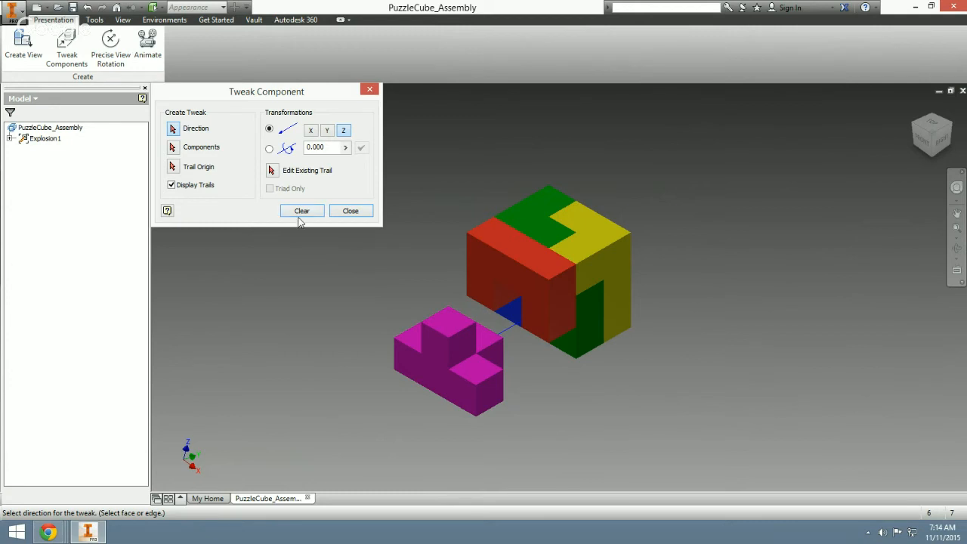
Tweak the yellow piece outward from its large right-hand face by about 2.32 along Z, apply it and clear the selection.
{"action": "left_click", "coordinate": [621, 274]}
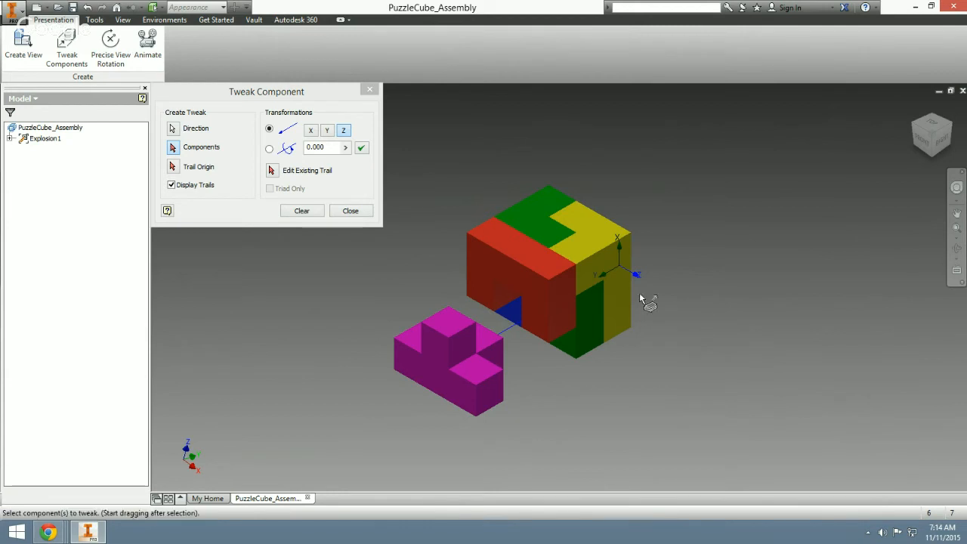
{"action": "left_click_drag", "start_coordinate": [620, 299], "coordinate": [716, 373]}
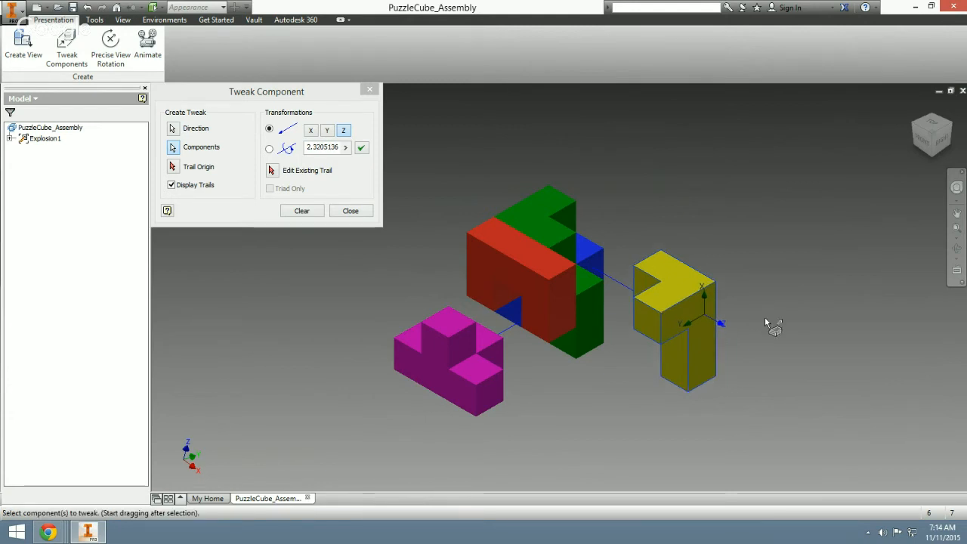
{"action": "right_click", "coordinate": [748, 298]}
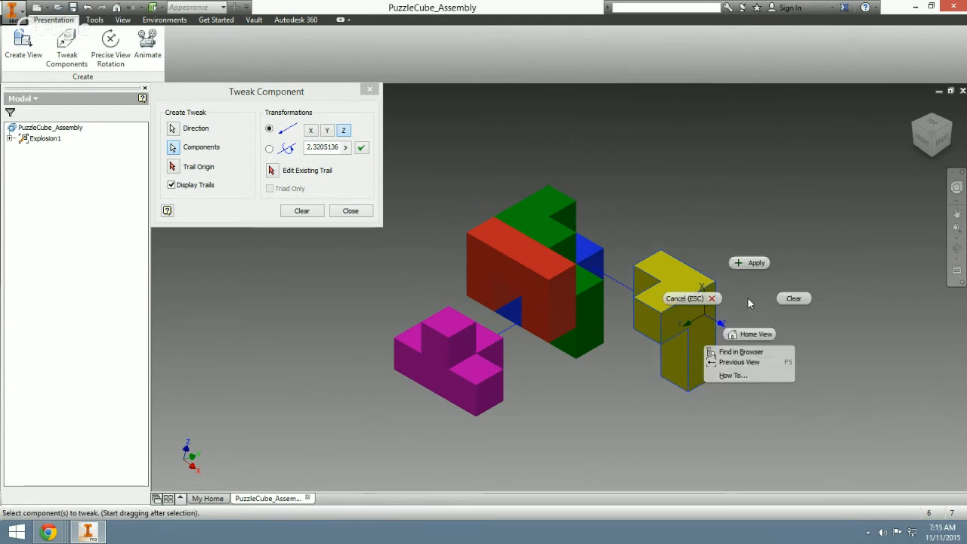
{"action": "left_click", "coordinate": [752, 262]}
{"action": "left_click", "coordinate": [302, 211]}
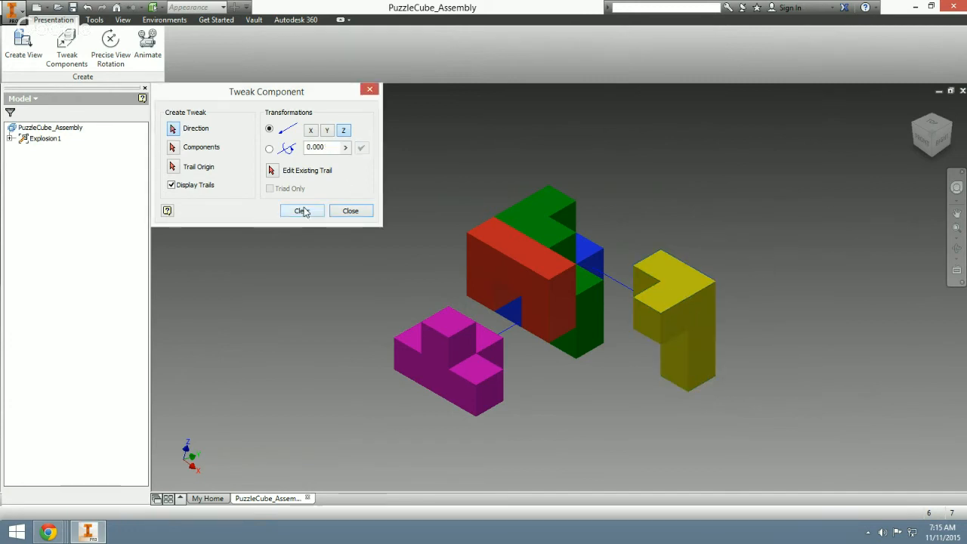
Tweak the red piece by about -2.81 along Y, using its notched front face for direction, and clear the selection after applying.
{"action": "left_click", "coordinate": [478, 268]}
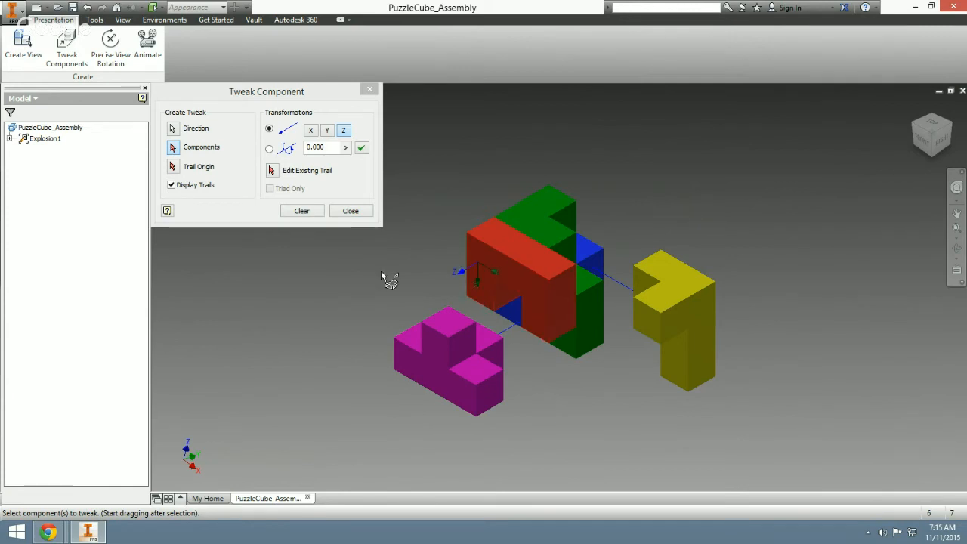
{"action": "left_click", "coordinate": [495, 274]}
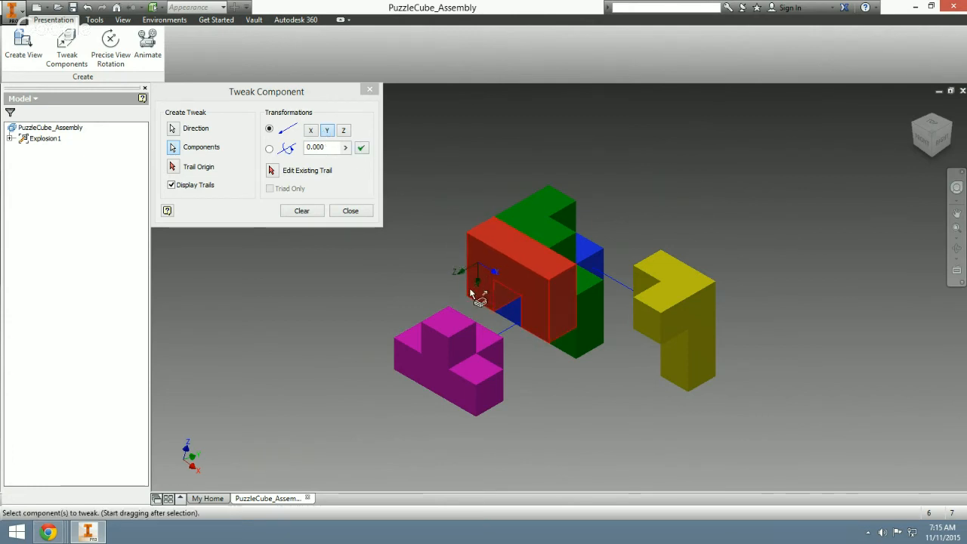
{"action": "left_click", "coordinate": [315, 134]}
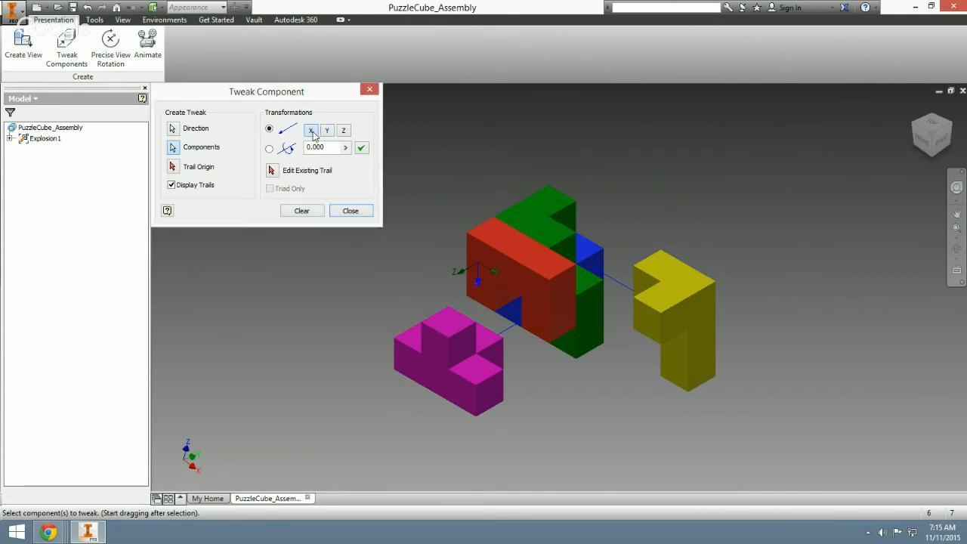
{"action": "left_click", "coordinate": [327, 132]}
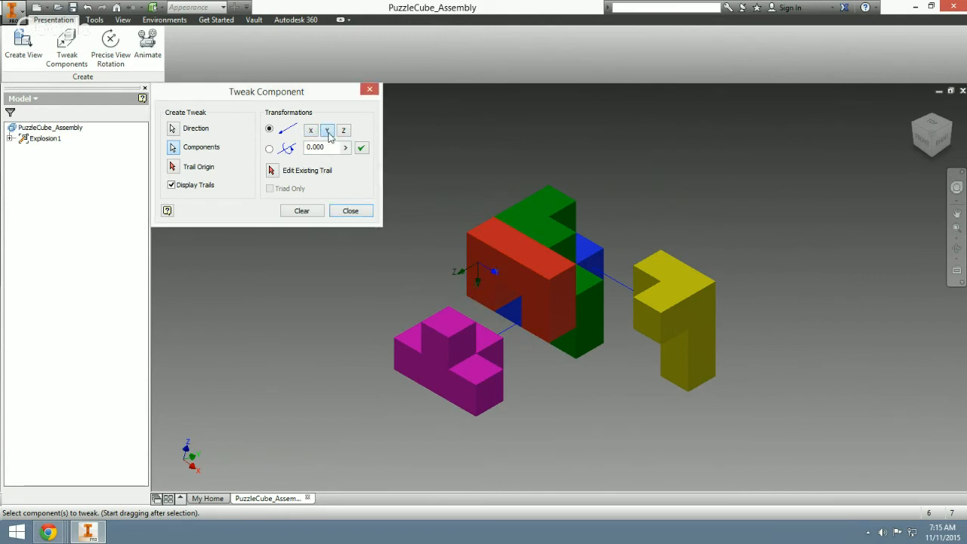
{"action": "left_click_drag", "start_coordinate": [321, 97], "coordinate": [179, 151]}
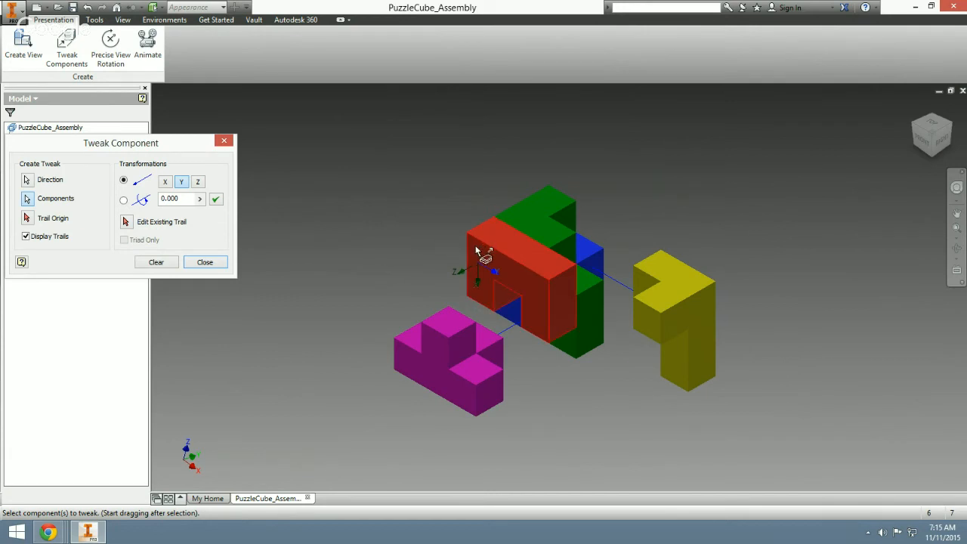
{"action": "left_click_drag", "start_coordinate": [474, 251], "coordinate": [349, 178]}
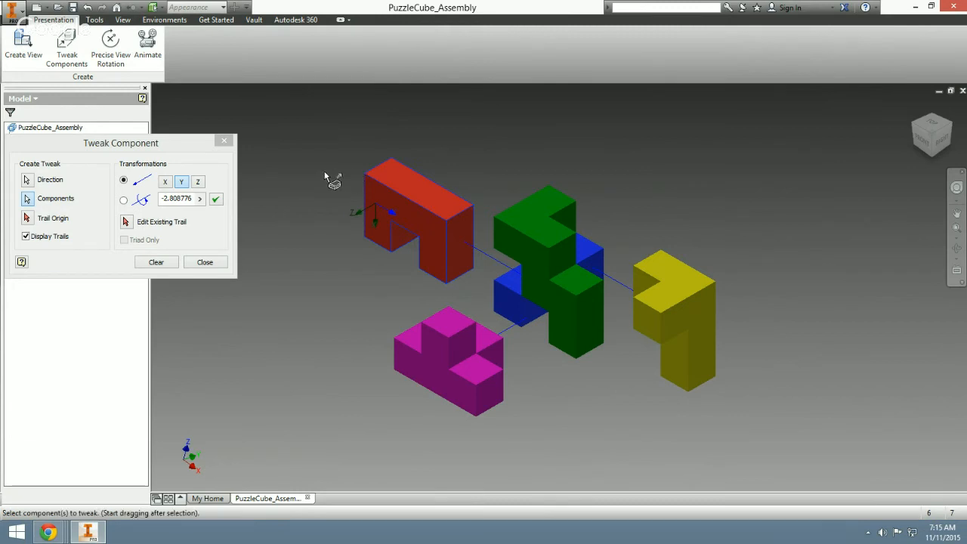
{"action": "right_click", "coordinate": [324, 171]}
{"action": "left_click", "coordinate": [335, 138]}
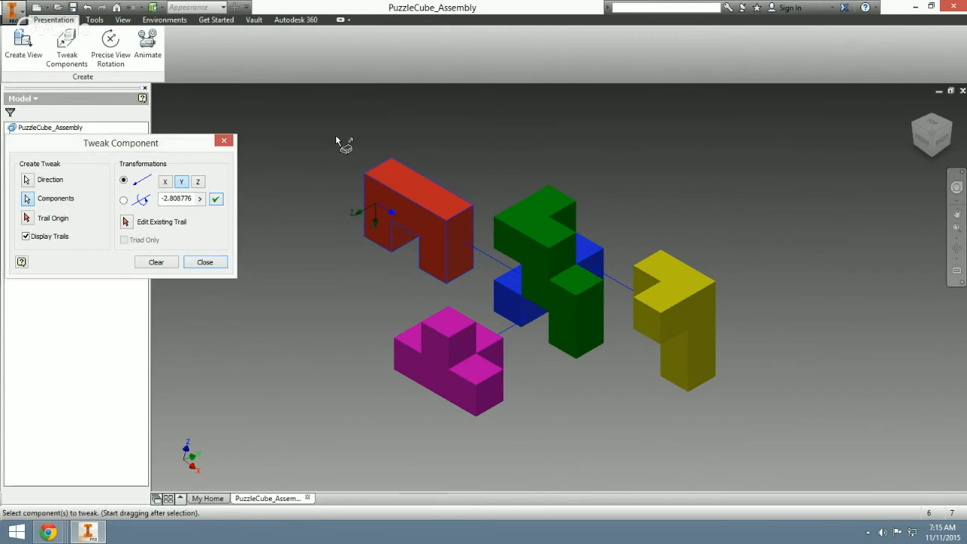
{"action": "left_click", "coordinate": [172, 262]}
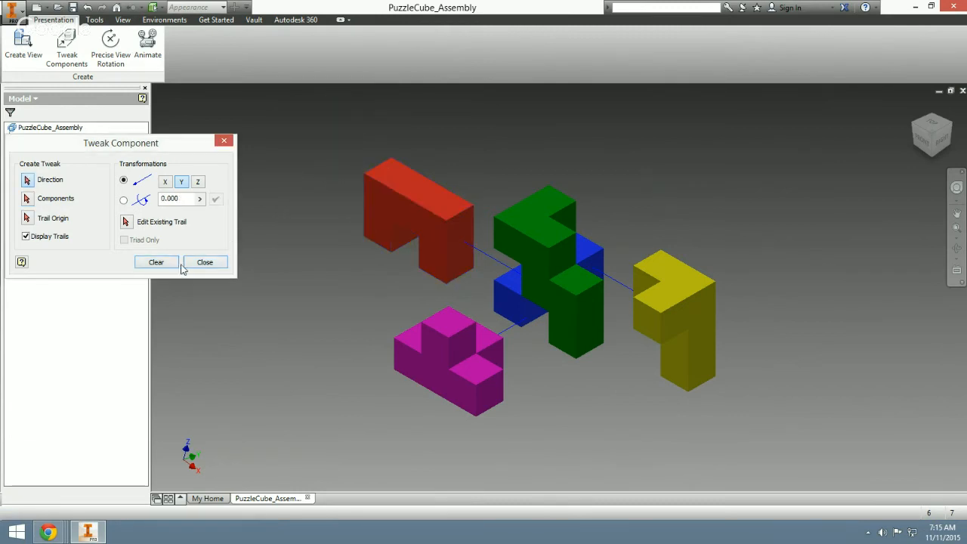
Tweak the blue piece backward by about -3.92 along X, using its top face for direction, apply it and finish tweaking components.
{"action": "left_click", "coordinate": [589, 252]}
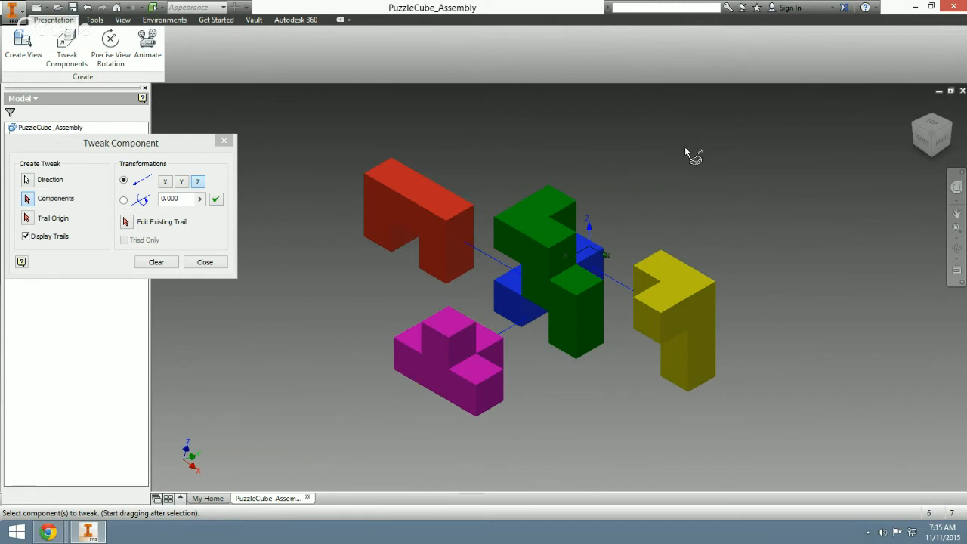
{"action": "left_click", "coordinate": [164, 182]}
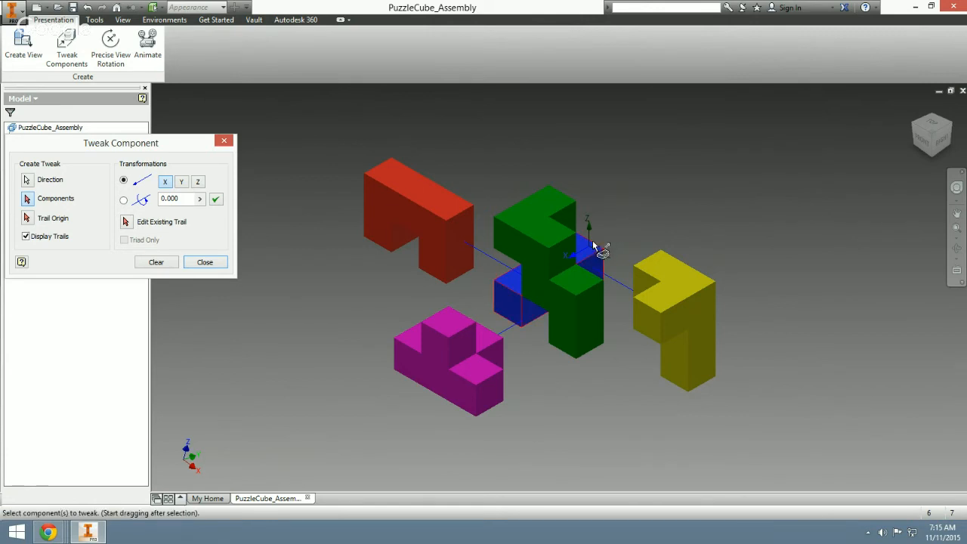
{"action": "left_click_drag", "start_coordinate": [593, 247], "coordinate": [757, 123]}
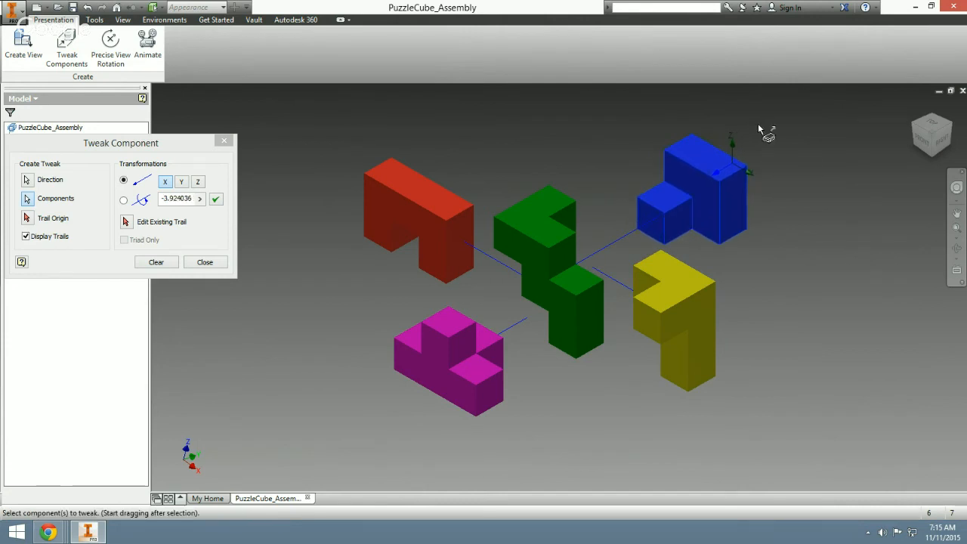
{"action": "right_click", "coordinate": [729, 228]}
{"action": "left_click", "coordinate": [783, 175]}
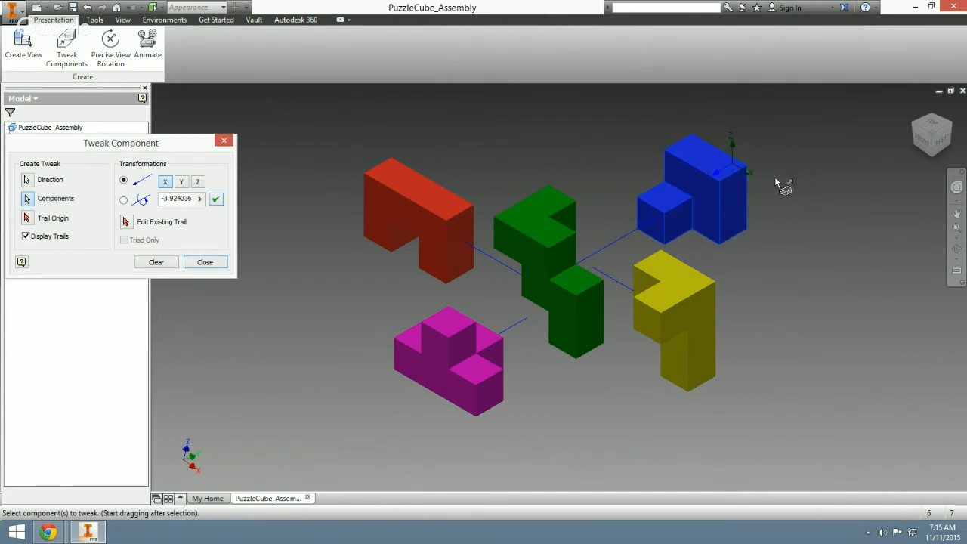
{"action": "left_click", "coordinate": [206, 262]}
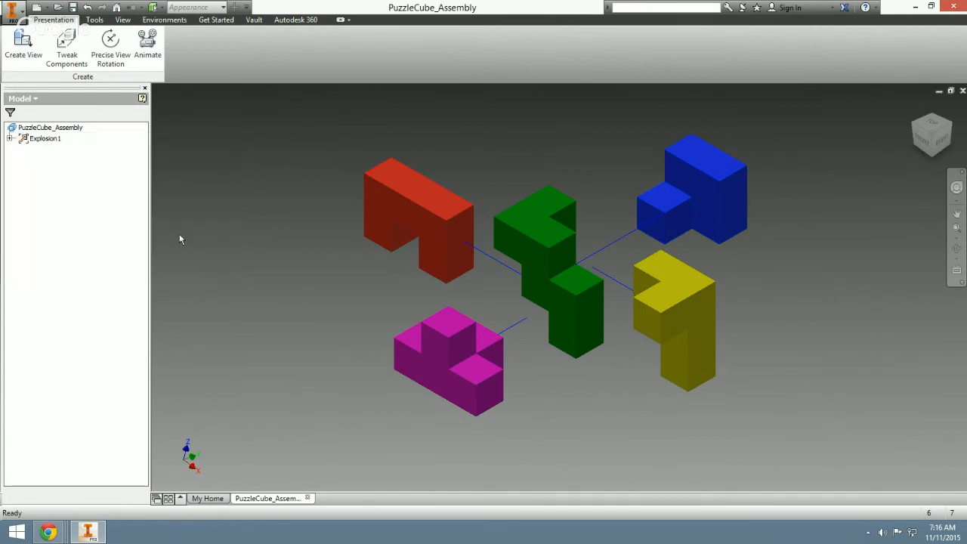
Save the presentation as PuzzleCube_Presentation.ipn in the Puzzle folder, replacing the existing file and leaving the dependent files unsaved.
{"action": "left_click", "coordinate": [12, 11]}
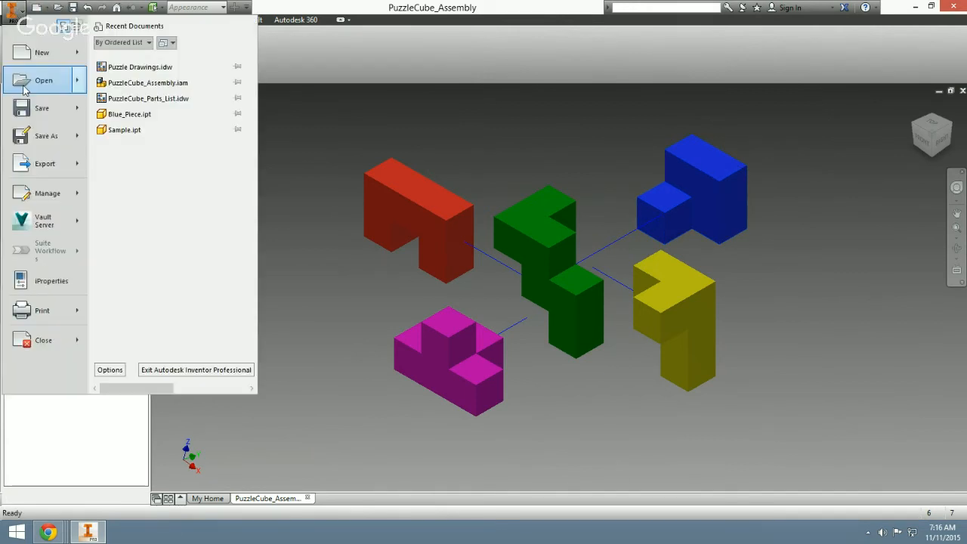
{"action": "left_click", "coordinate": [43, 135]}
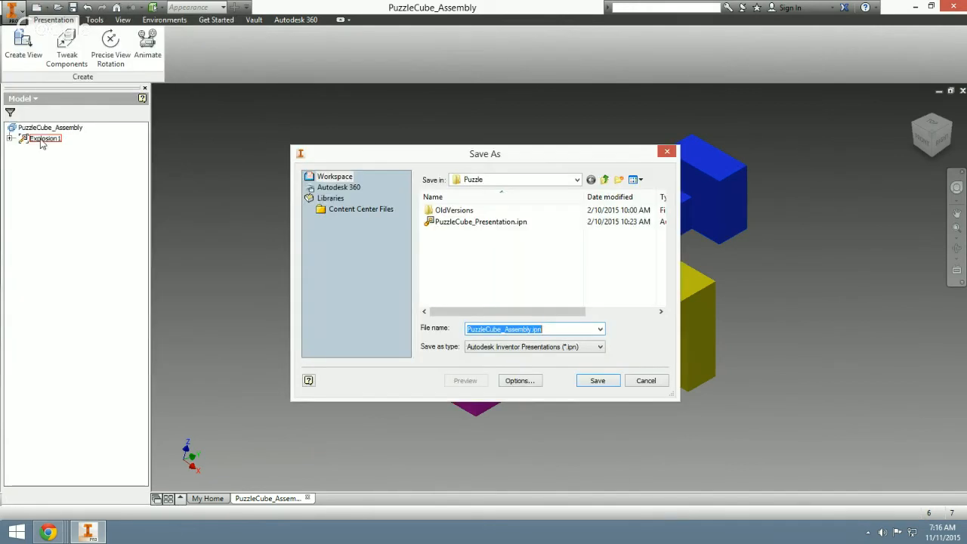
{"action": "left_click", "coordinate": [500, 222]}
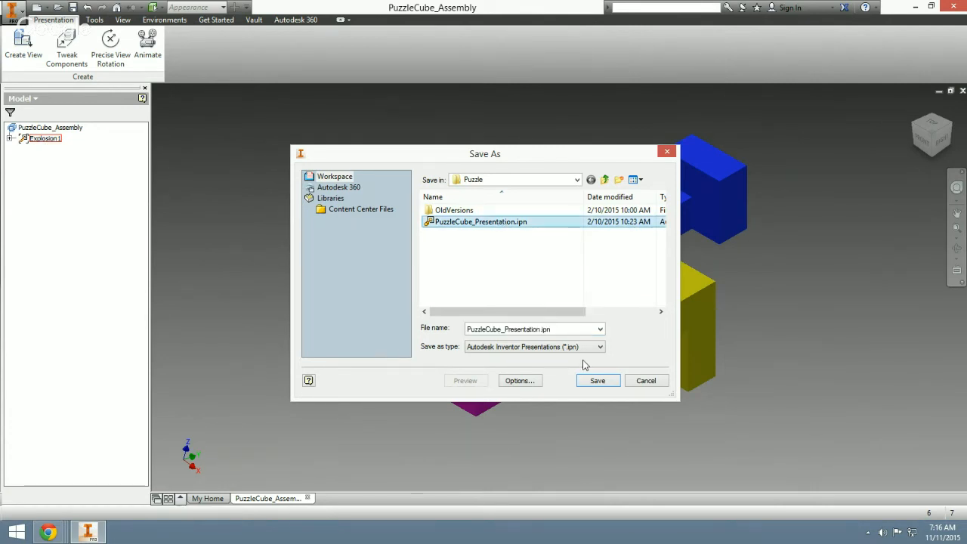
{"action": "left_click", "coordinate": [594, 383]}
{"action": "left_click", "coordinate": [509, 269]}
{"action": "left_click", "coordinate": [531, 270]}
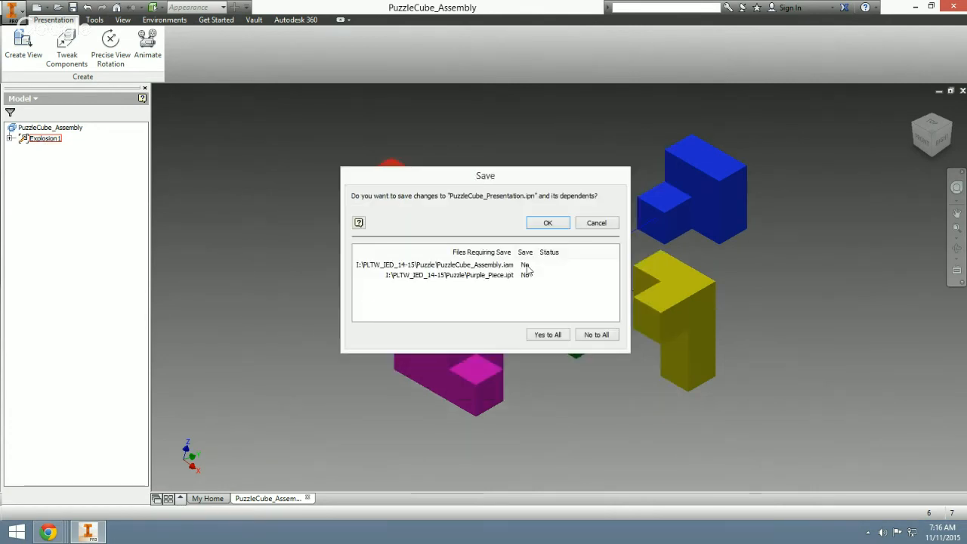
{"action": "left_click", "coordinate": [553, 224]}
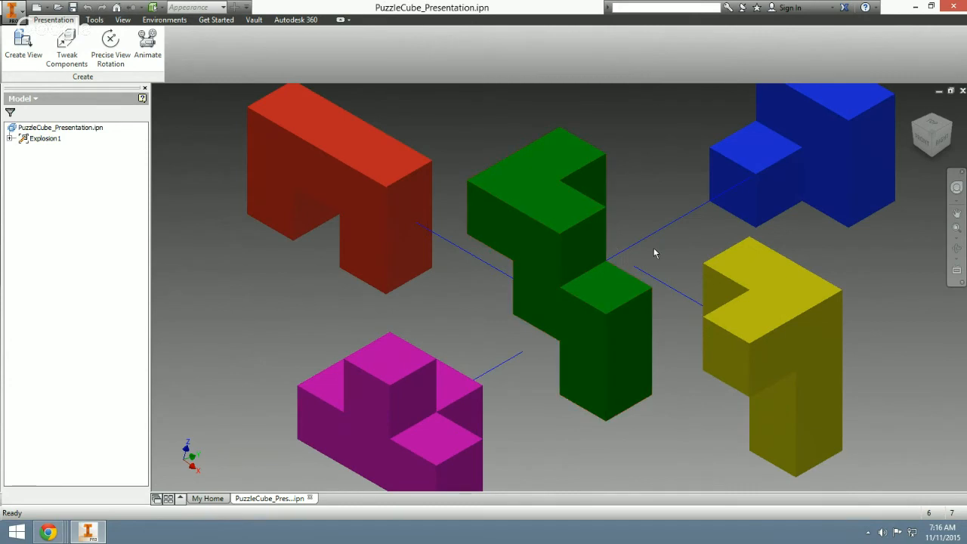
{"action": "scroll", "coordinate": [654, 248], "scroll_direction": "up", "scroll_amount": 3}
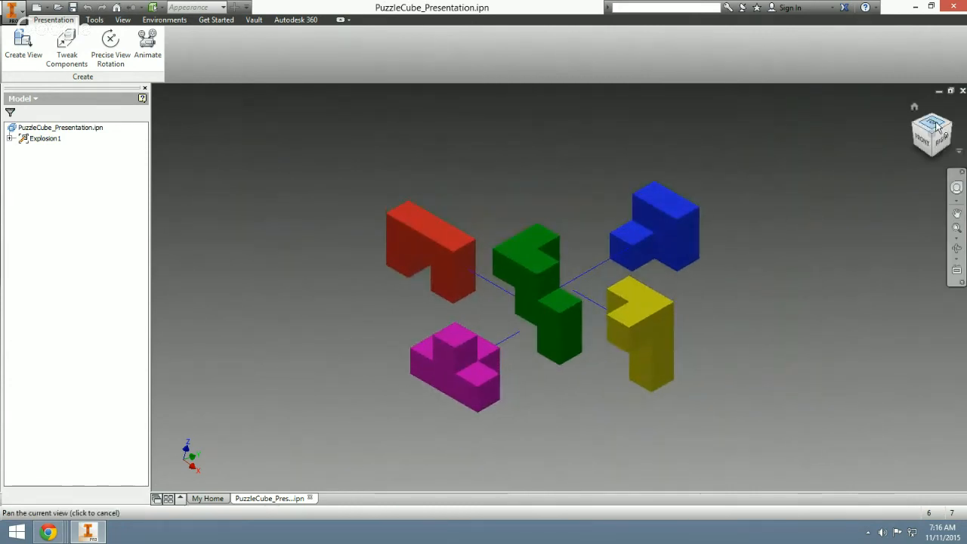
Close the puzzle cube presentation file.
{"action": "left_click", "coordinate": [962, 90]}
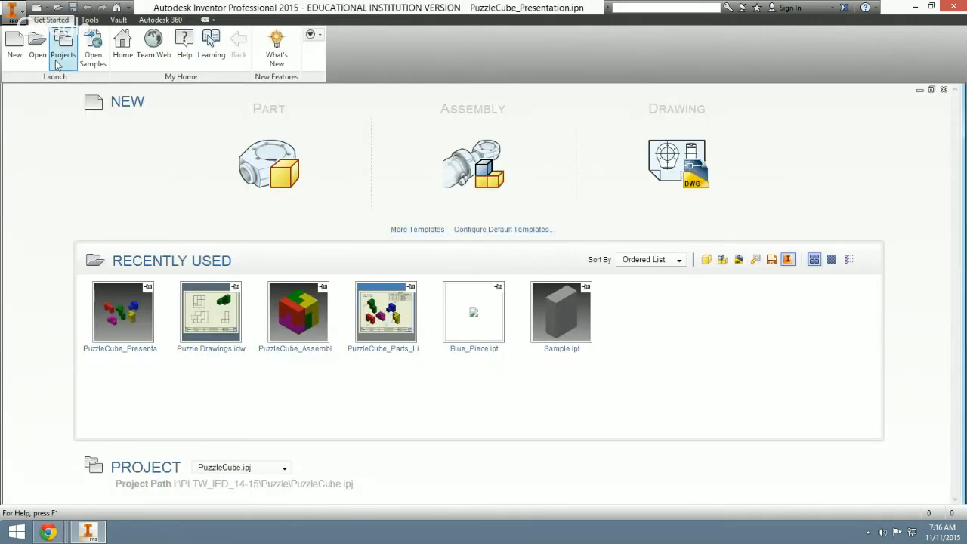
{"action": "left_click", "coordinate": [13, 43]}
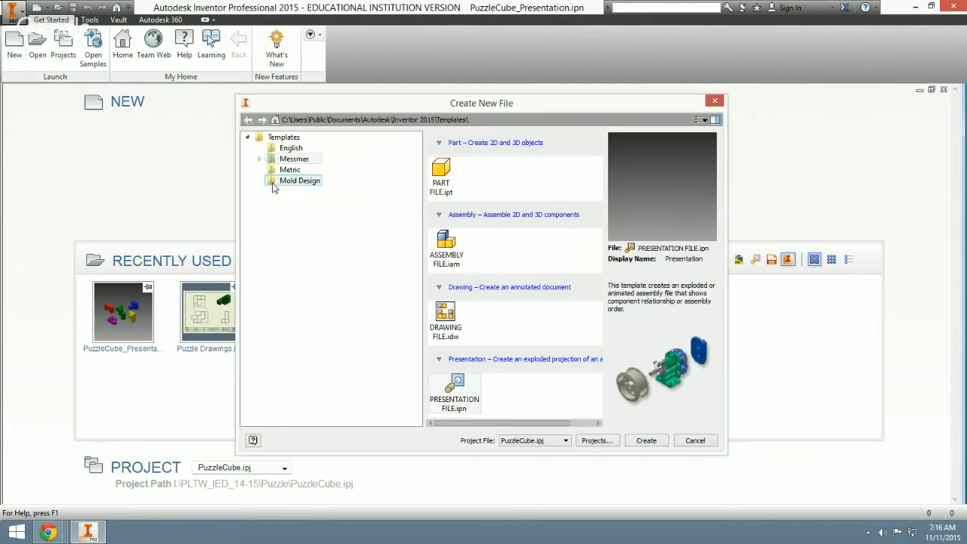
{"action": "double_click", "coordinate": [446, 317]}
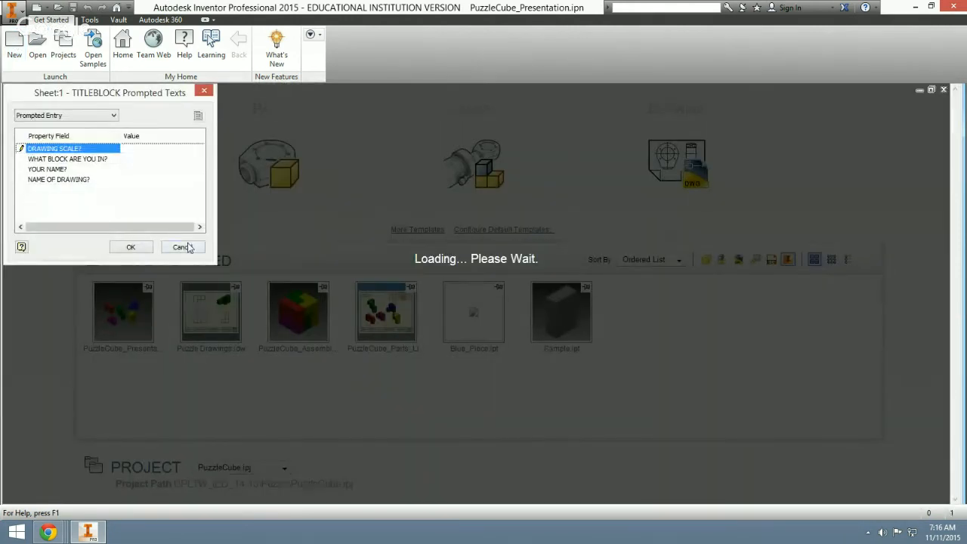
{"action": "left_click", "coordinate": [188, 248]}
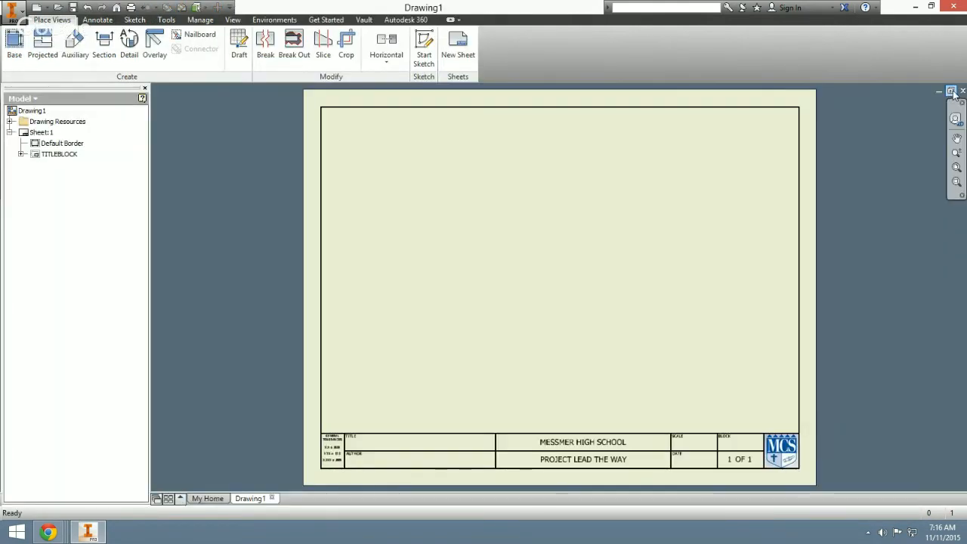
{"action": "left_click", "coordinate": [950, 91]}
Open the existing drawing file Puzzle Drawings.idw from the Puzzle folder.
{"action": "left_click", "coordinate": [38, 46]}
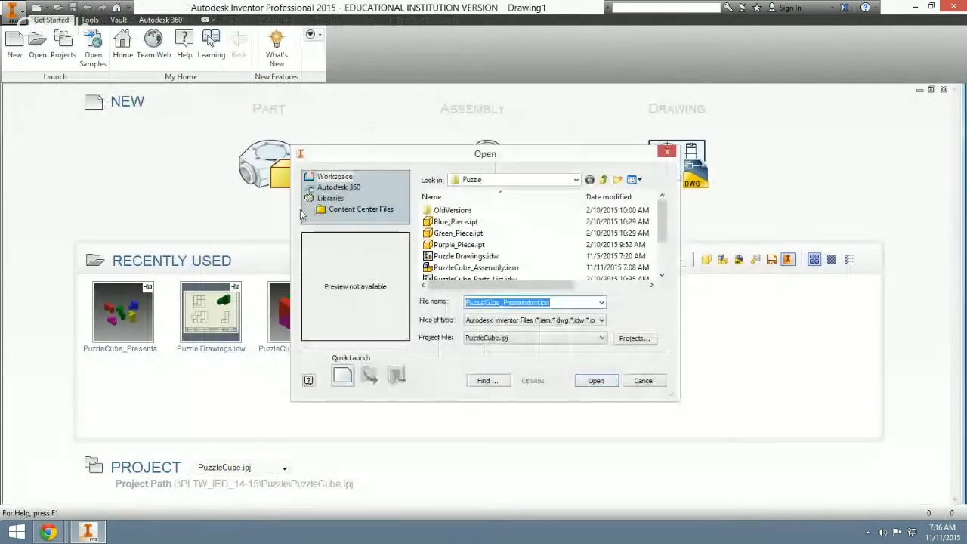
{"action": "left_click", "coordinate": [534, 258]}
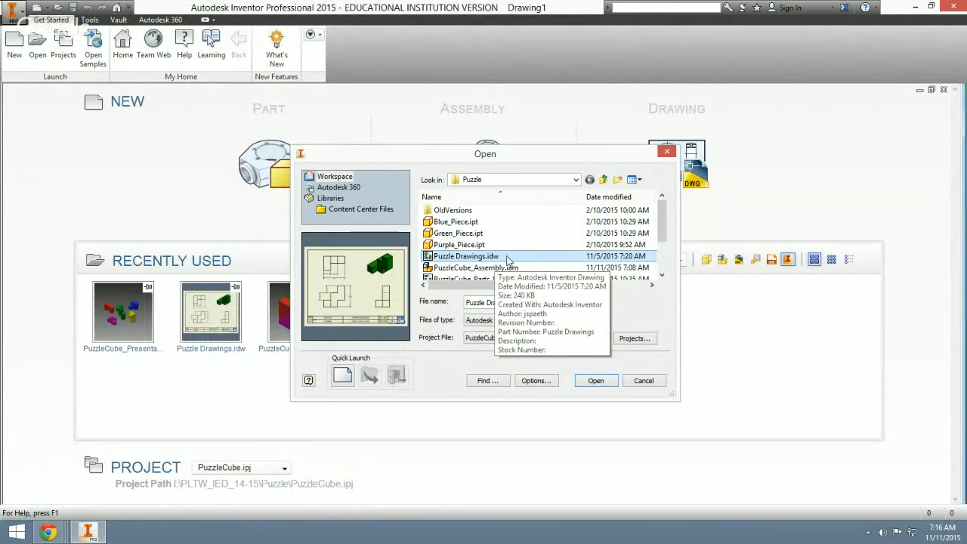
{"action": "double_click", "coordinate": [507, 258]}
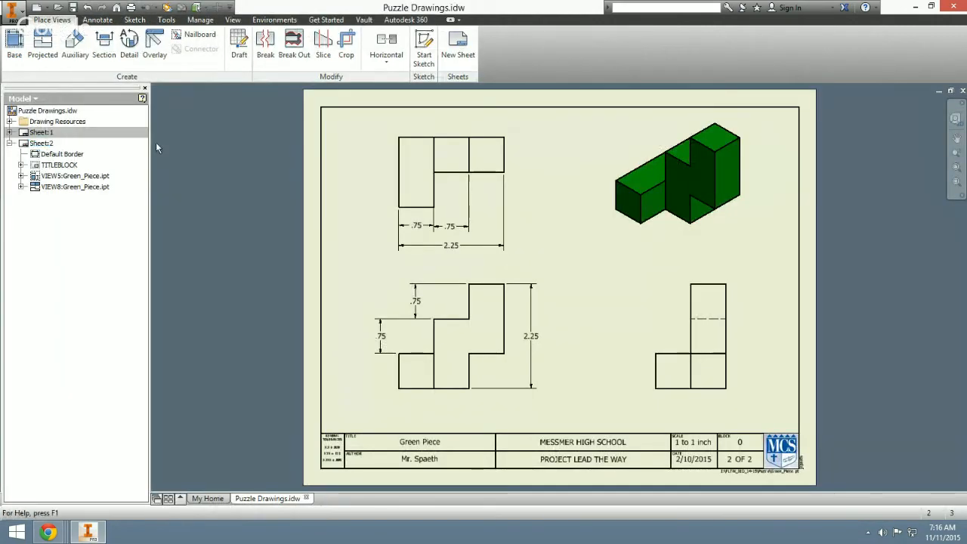
Add a new sheet with drawing scale 1 to 1 inch, block 0, the author's name and the drawing name Parts List and Puzzle Solution.
{"action": "left_click", "coordinate": [457, 44]}
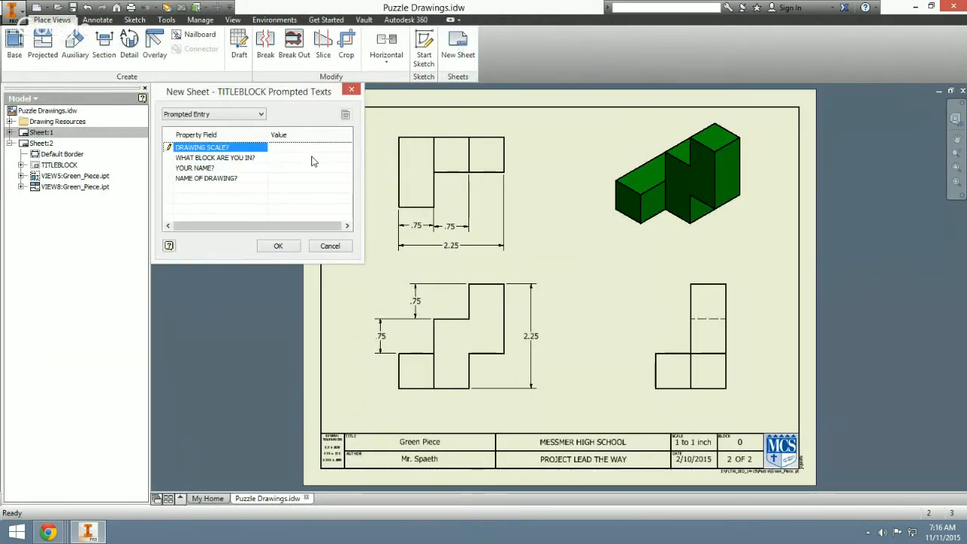
{"action": "type", "text": "1 to 1 inch"}
{"action": "left_click", "coordinate": [309, 158]}
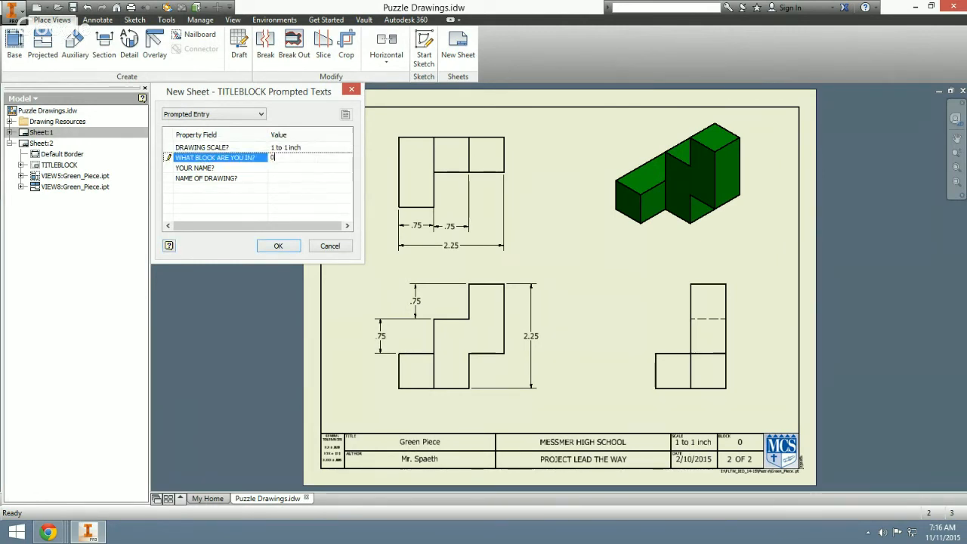
{"action": "left_click", "coordinate": [312, 168]}
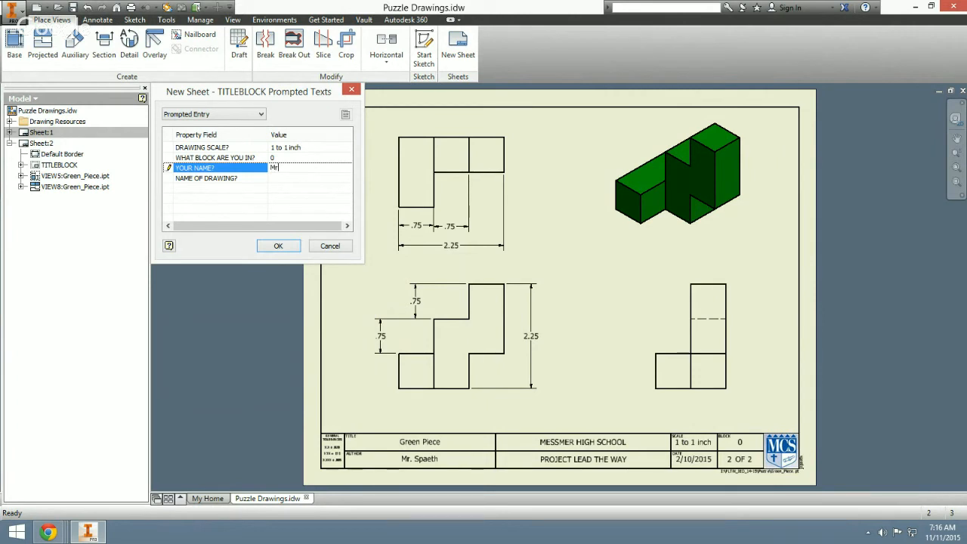
{"action": "type", "text": "Mr. Spaeth"}
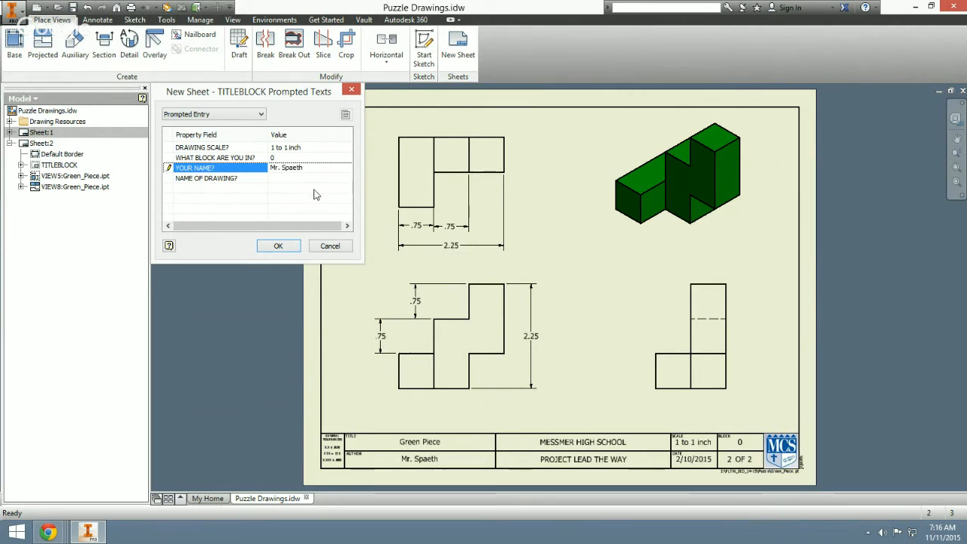
{"action": "left_click", "coordinate": [318, 176]}
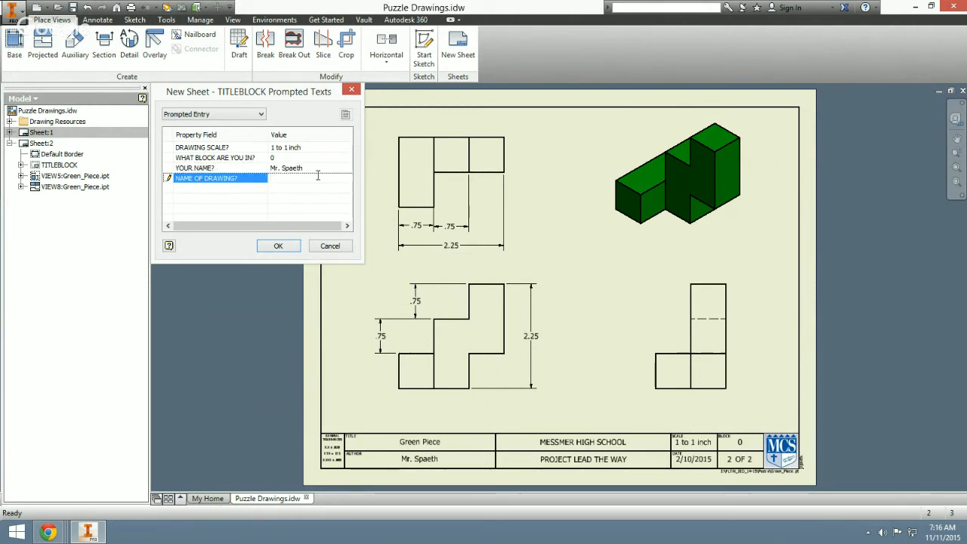
{"action": "type", "text": "Parts List and "}
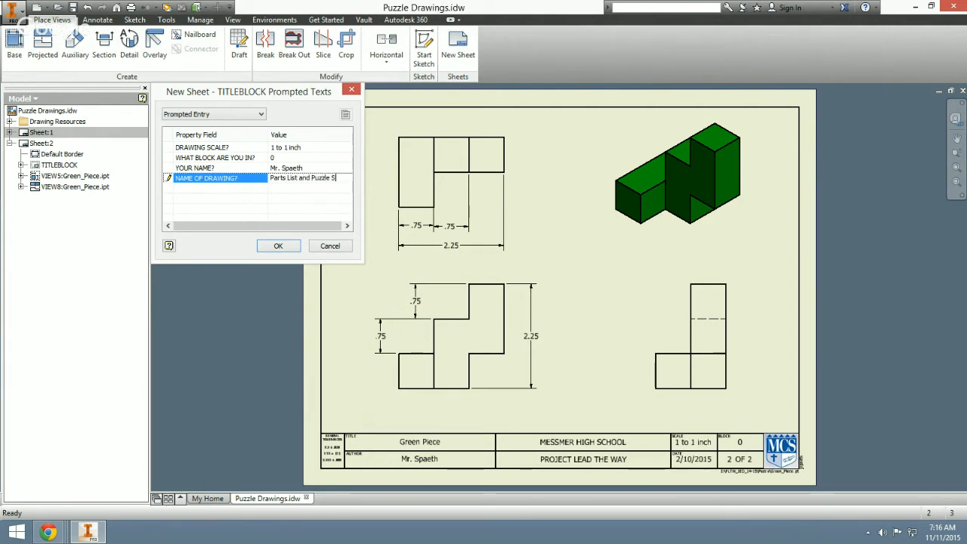
{"action": "type", "text": "Puzzle Solution"}
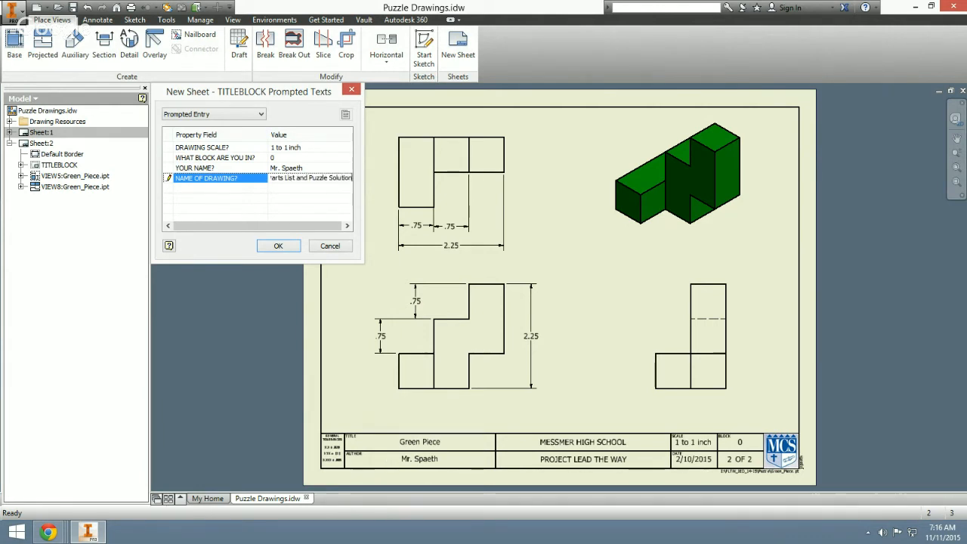
{"action": "left_click", "coordinate": [296, 250]}
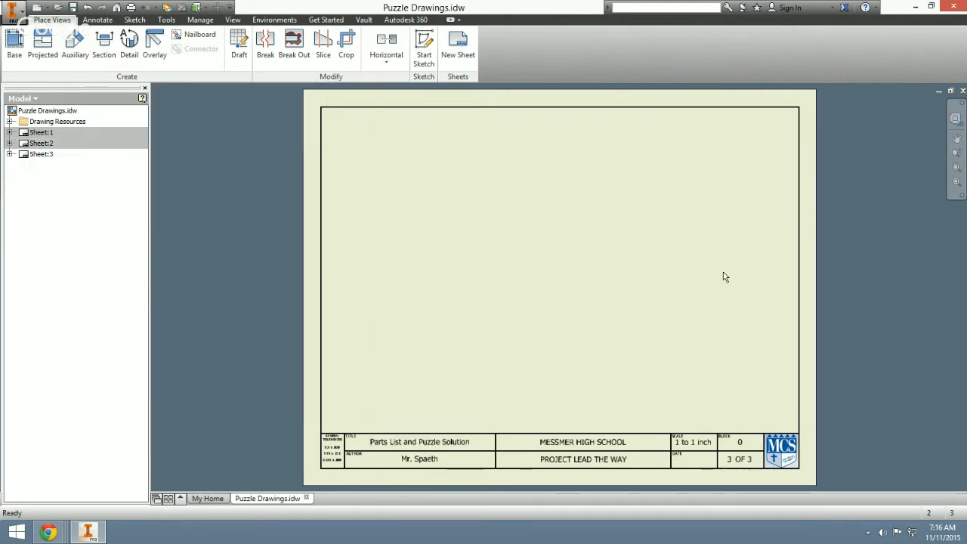
Start a base view on the new sheet using PuzzleCube_Presentation.ipn as its source file.
{"action": "left_click", "coordinate": [15, 42]}
{"action": "left_click", "coordinate": [313, 166]}
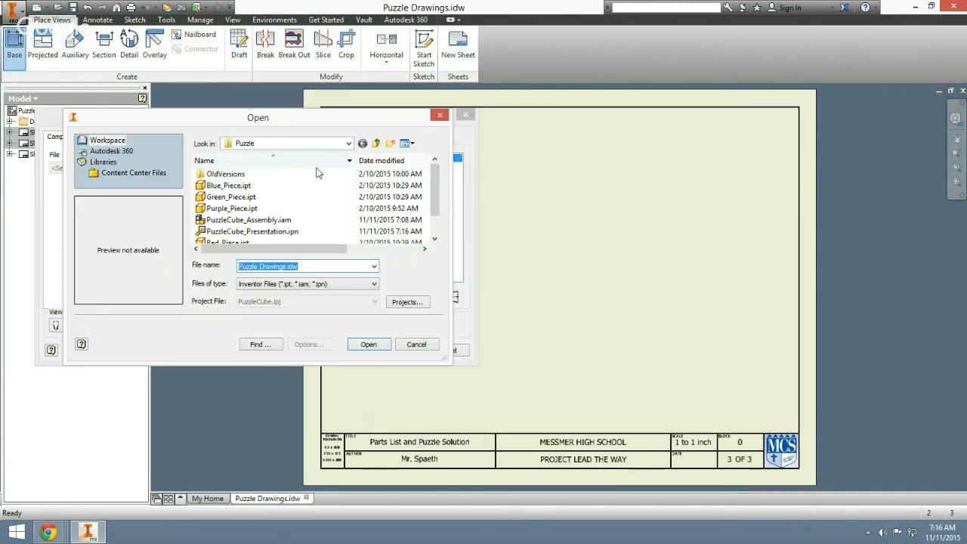
{"action": "left_click", "coordinate": [307, 231]}
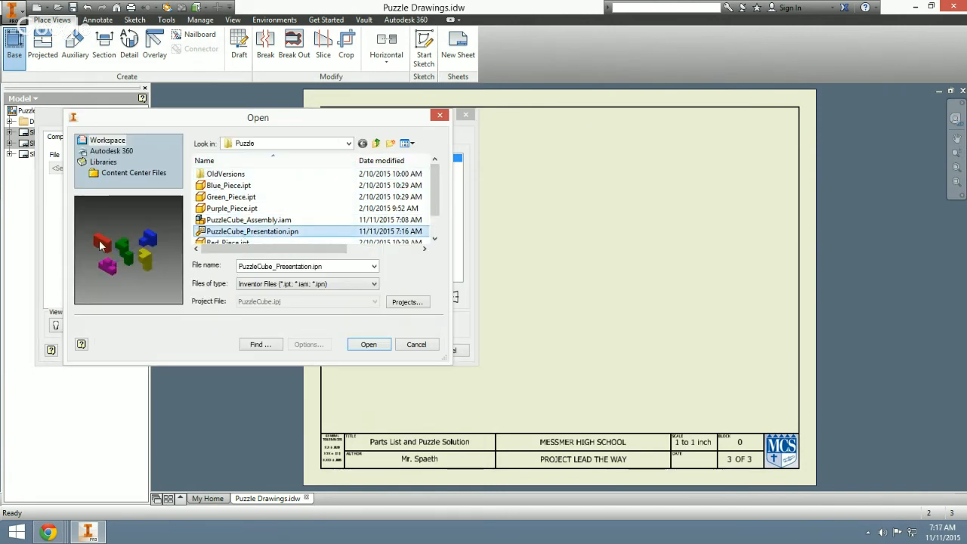
{"action": "left_click", "coordinate": [368, 345]}
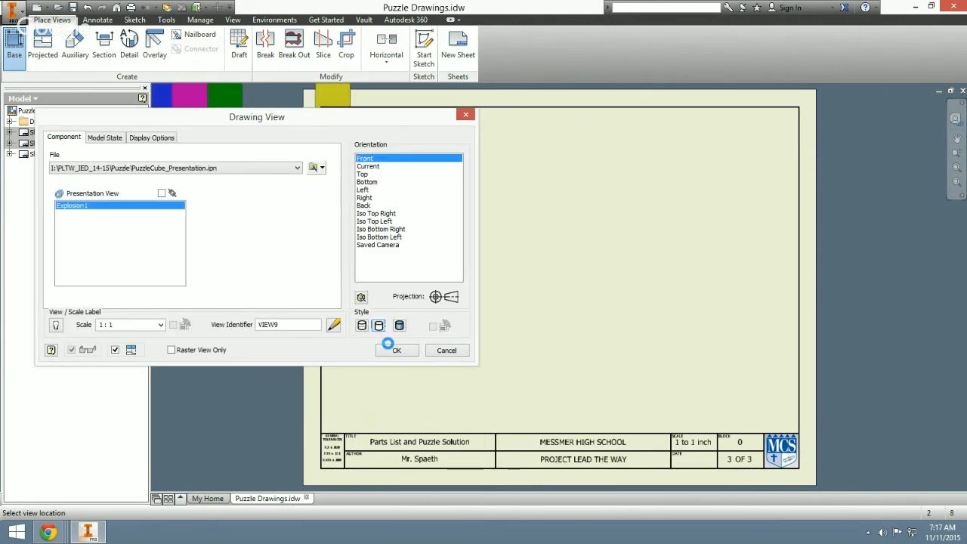
Set the base view's orientation to Iso Top Right after trying the Current and Top orientations.
{"action": "left_click_drag", "start_coordinate": [414, 116], "coordinate": [199, 130]}
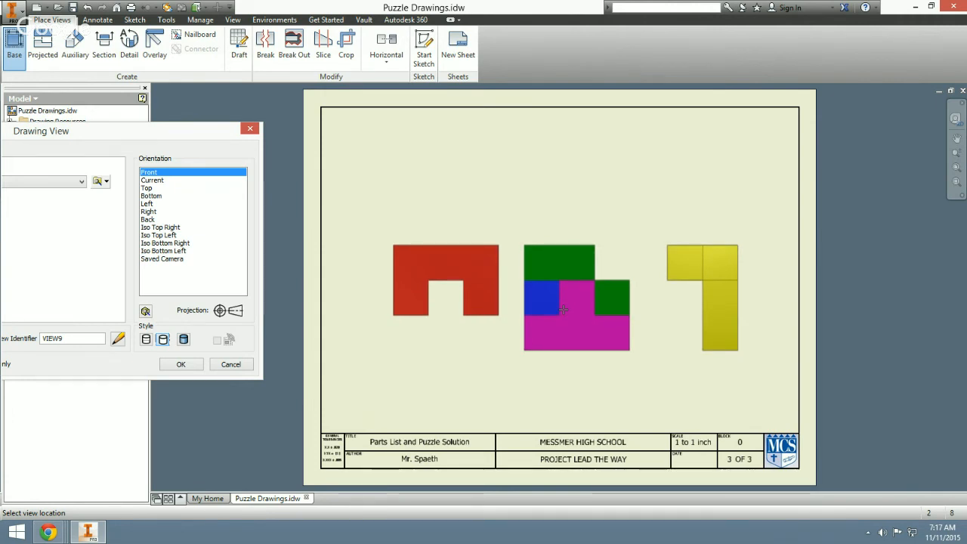
{"action": "left_click", "coordinate": [155, 181]}
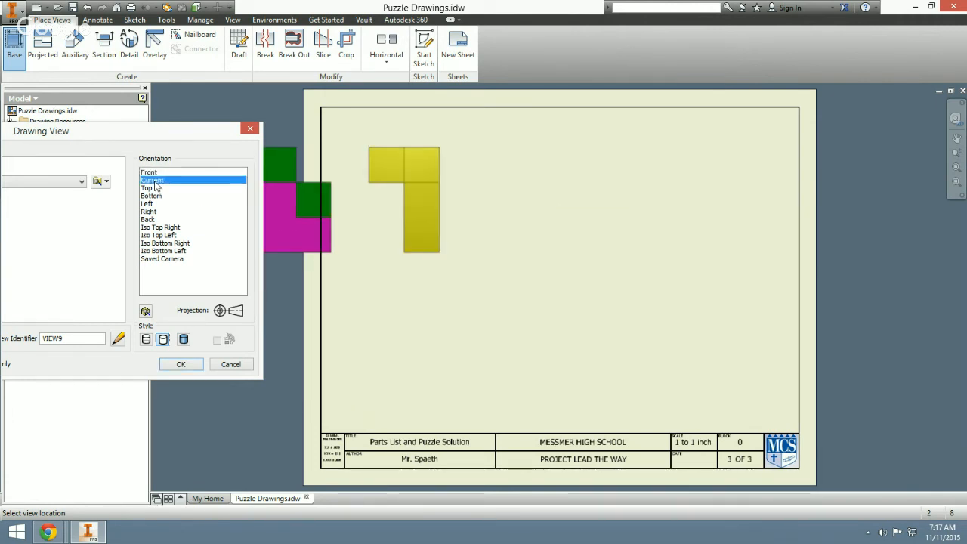
{"action": "left_click", "coordinate": [151, 188]}
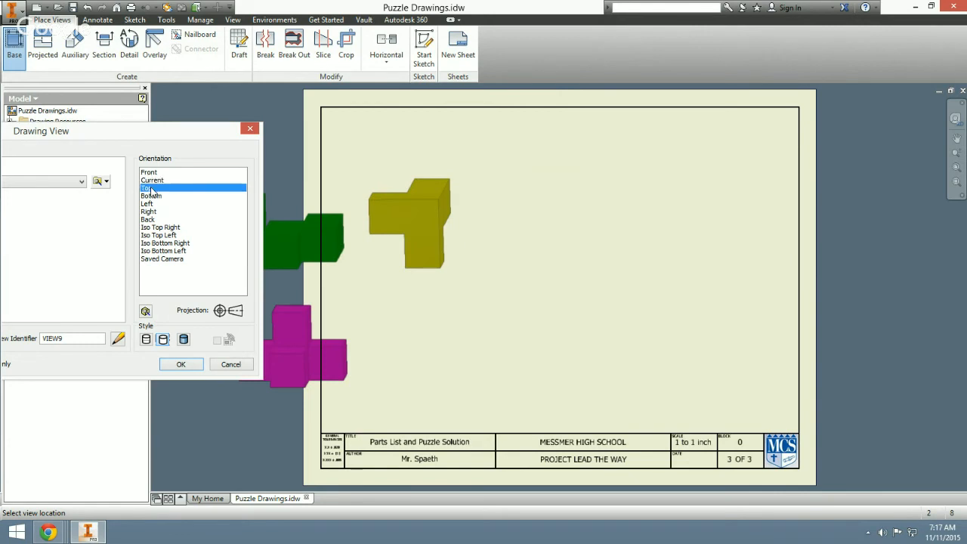
{"action": "left_click", "coordinate": [160, 227]}
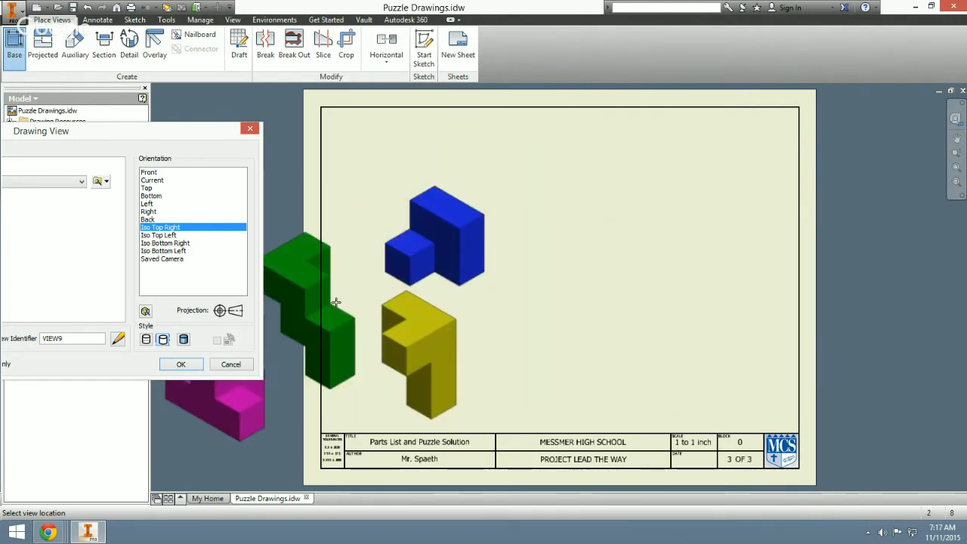
Define a custom view of the exploded cube from its top-front-right corner and finish it for the base view.
{"action": "left_click", "coordinate": [146, 313]}
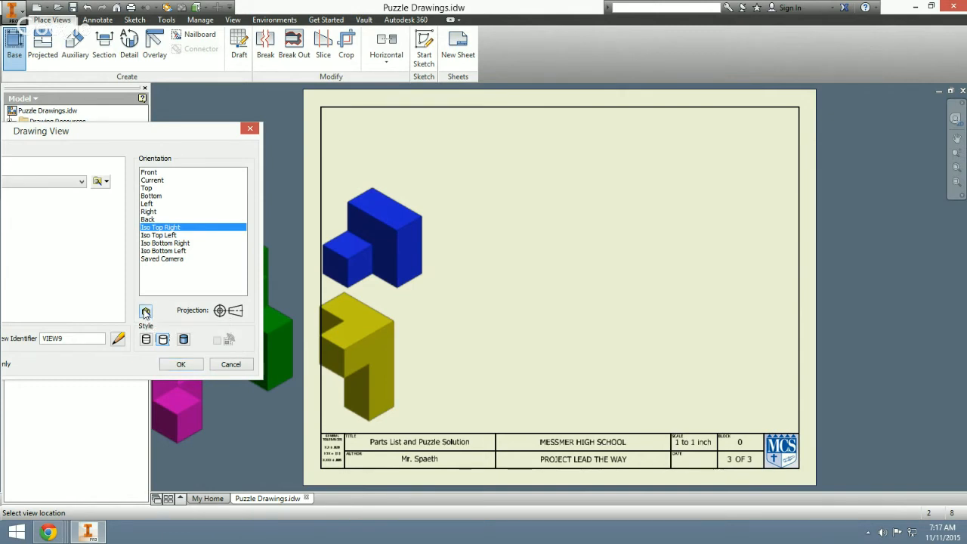
{"action": "scroll", "coordinate": [648, 256], "scroll_direction": "up", "scroll_amount": 3}
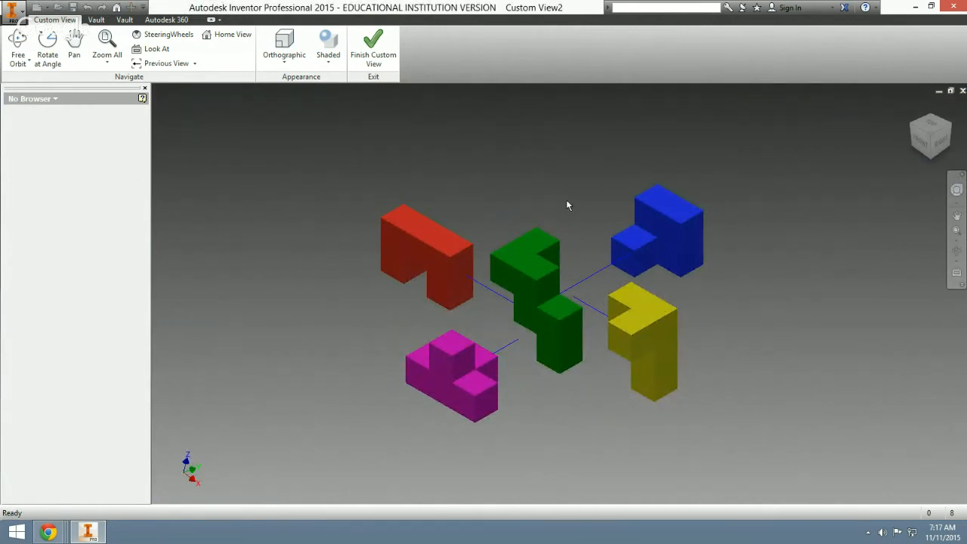
{"action": "left_click", "coordinate": [920, 138]}
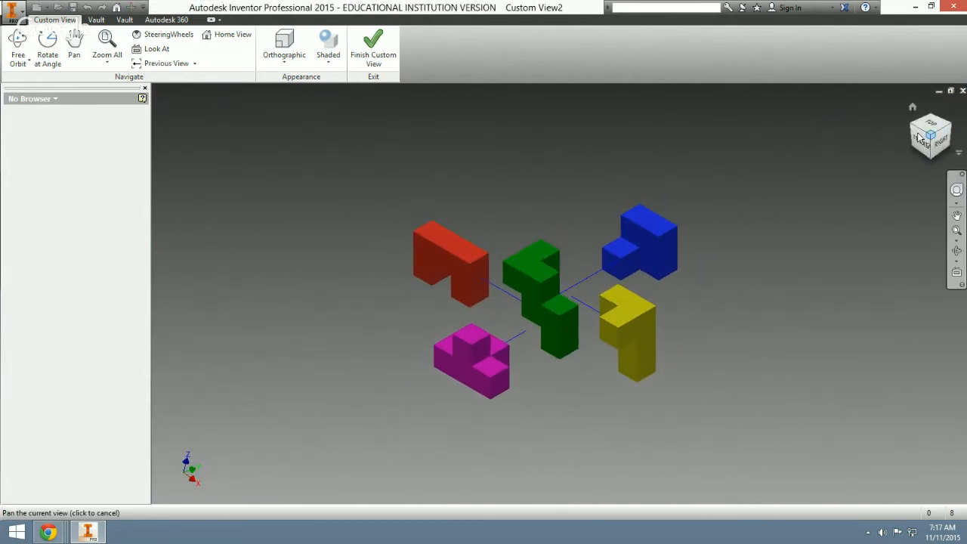
{"action": "left_click", "coordinate": [372, 45]}
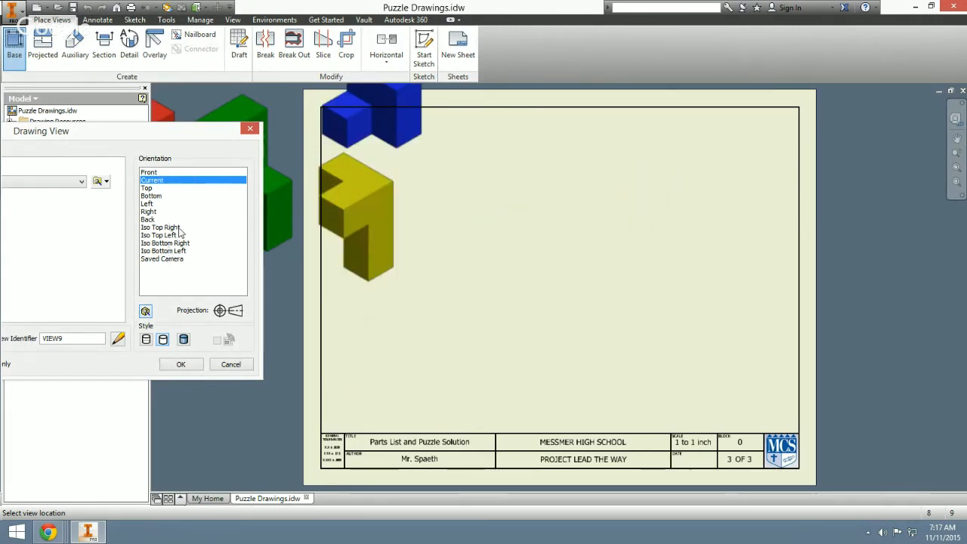
Place the exploded base view at 1:1 scale in the middle of the sheet without adding any projected views.
{"action": "left_click_drag", "start_coordinate": [192, 132], "coordinate": [436, 110]}
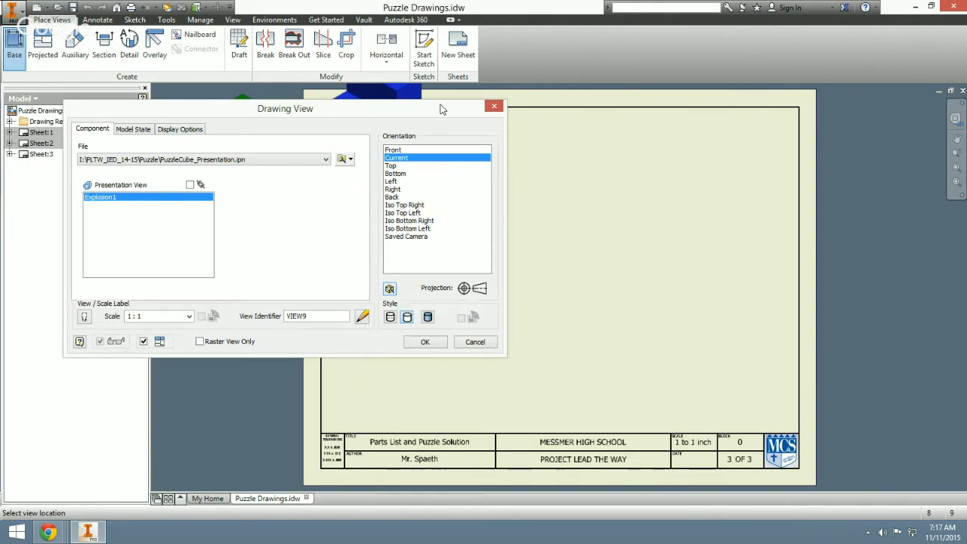
{"action": "mouse_move", "coordinate": [442, 108]}
{"action": "left_mouse_down"}
{"action": "mouse_move", "coordinate": [405, 106]}
{"action": "mouse_move", "coordinate": [209, 152]}
{"action": "left_mouse_up"}
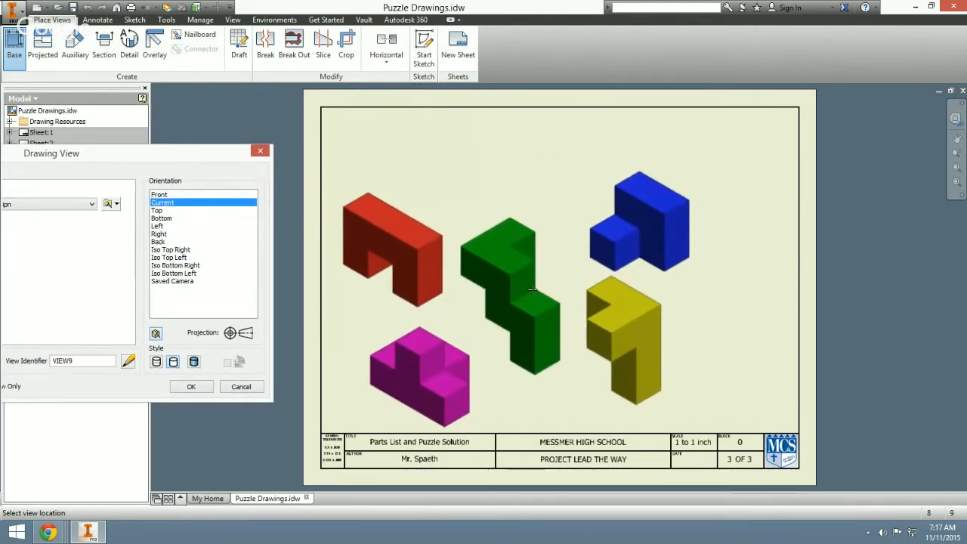
{"action": "left_click", "coordinate": [531, 291]}
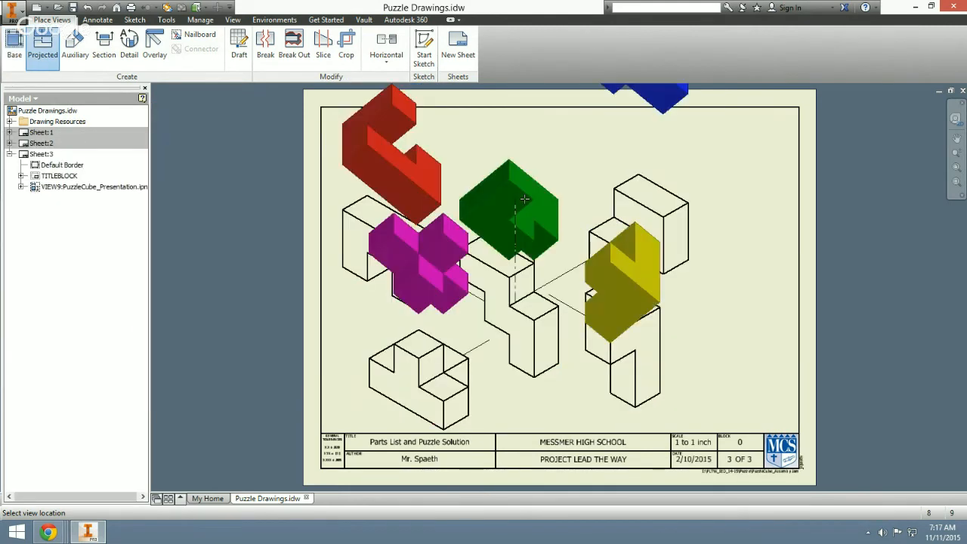
{"action": "right_click", "coordinate": [530, 237]}
{"action": "left_click", "coordinate": [588, 238]}
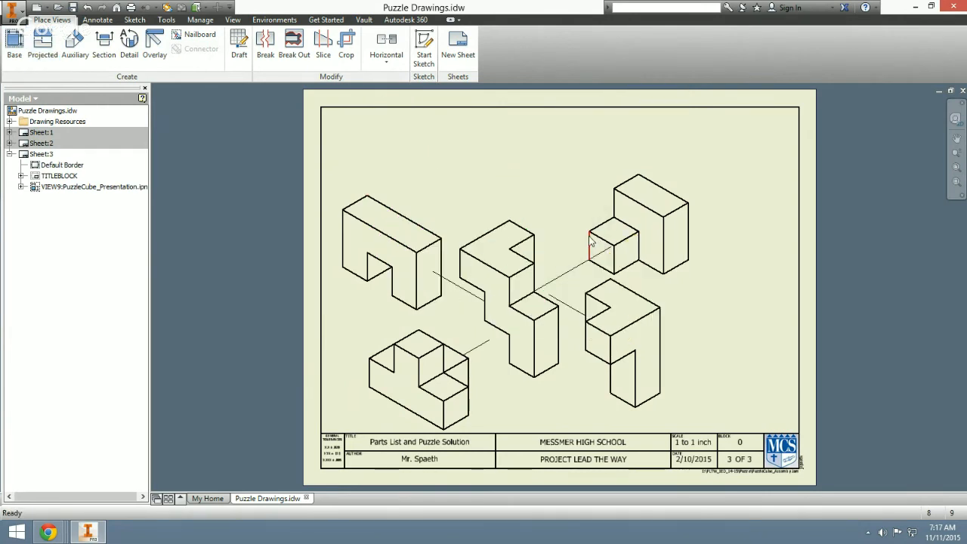
Change the display style of the placed exploded view to Shaded.
{"action": "double_click", "coordinate": [685, 302]}
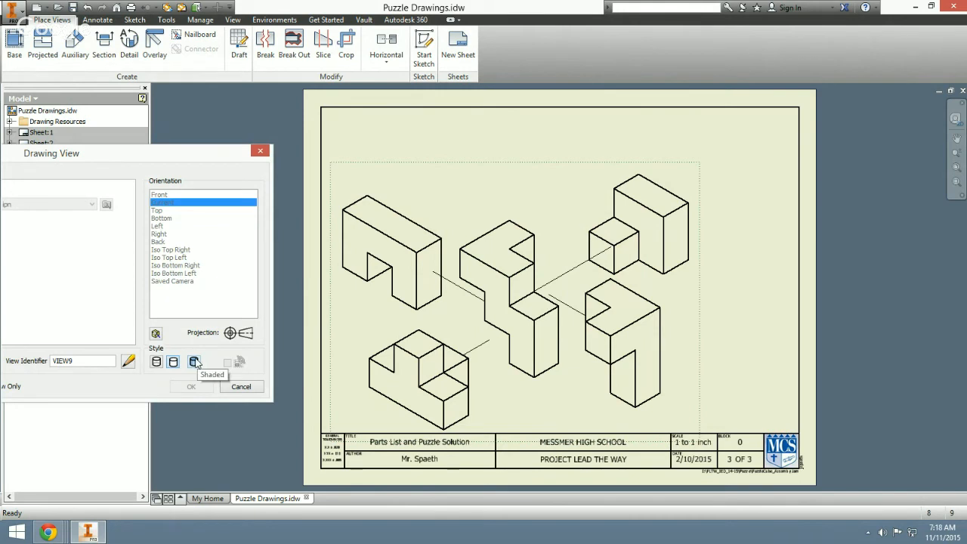
{"action": "left_click", "coordinate": [194, 363]}
{"action": "left_click", "coordinate": [191, 386]}
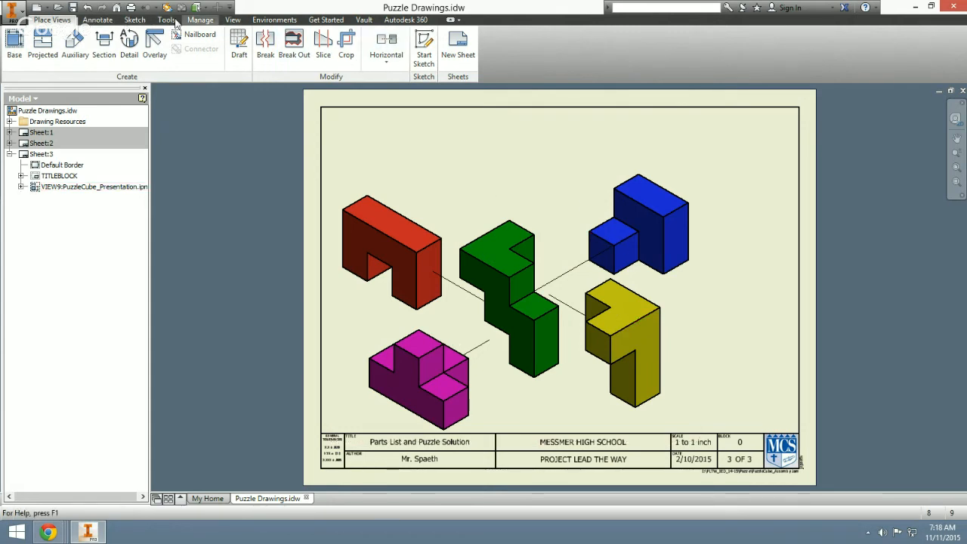
Insert a parts list sourced from PuzzleCube_Assembly.iam and place it in the top-right corner of the sheet border.
{"action": "left_click", "coordinate": [96, 20]}
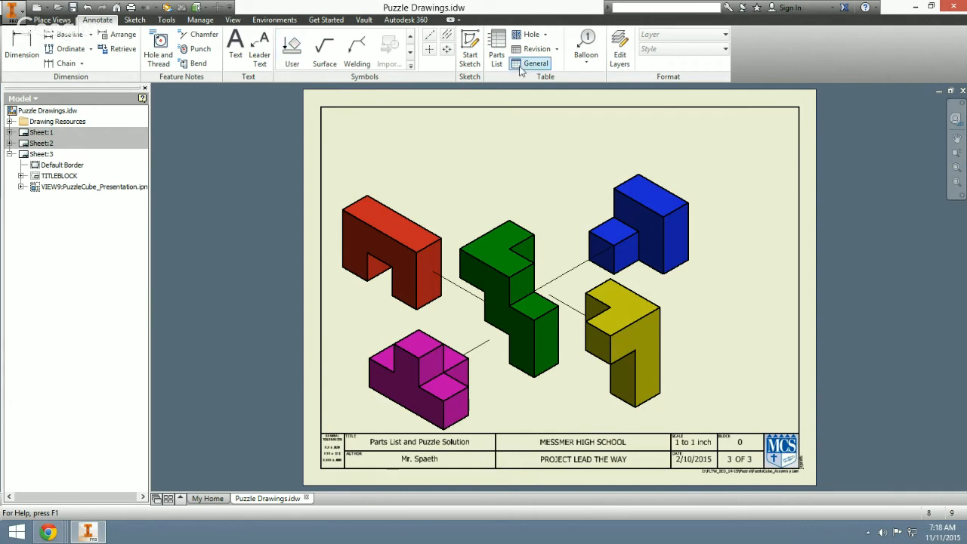
{"action": "left_click", "coordinate": [495, 50]}
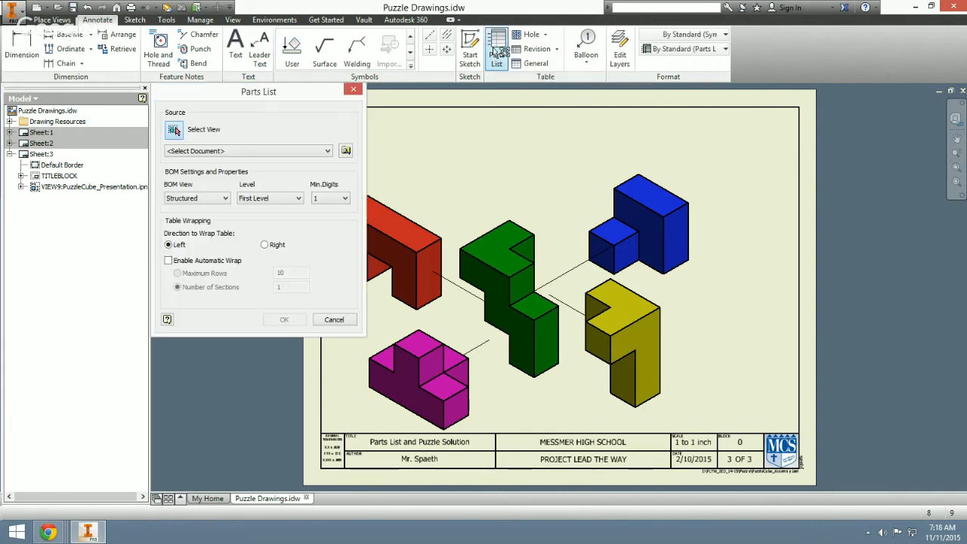
{"action": "left_click", "coordinate": [346, 151]}
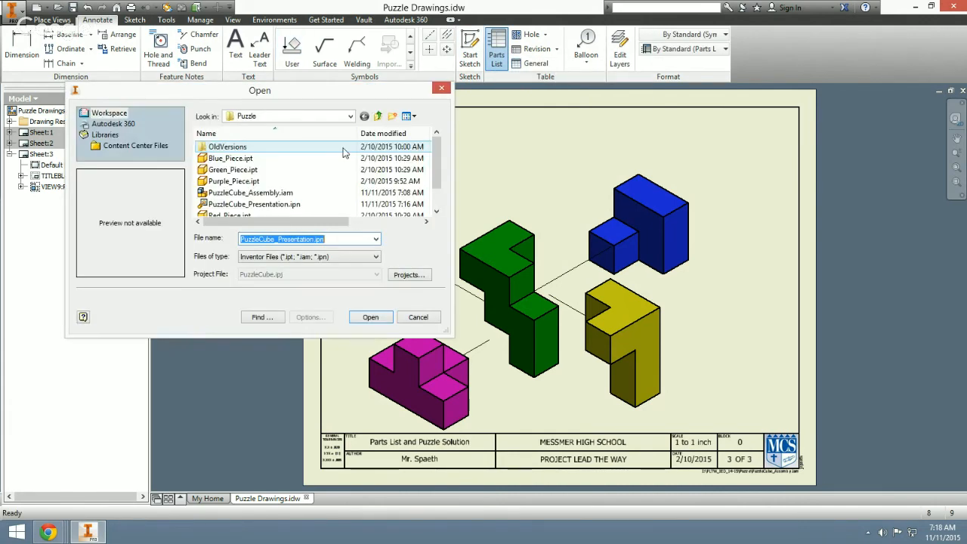
{"action": "left_click", "coordinate": [280, 193]}
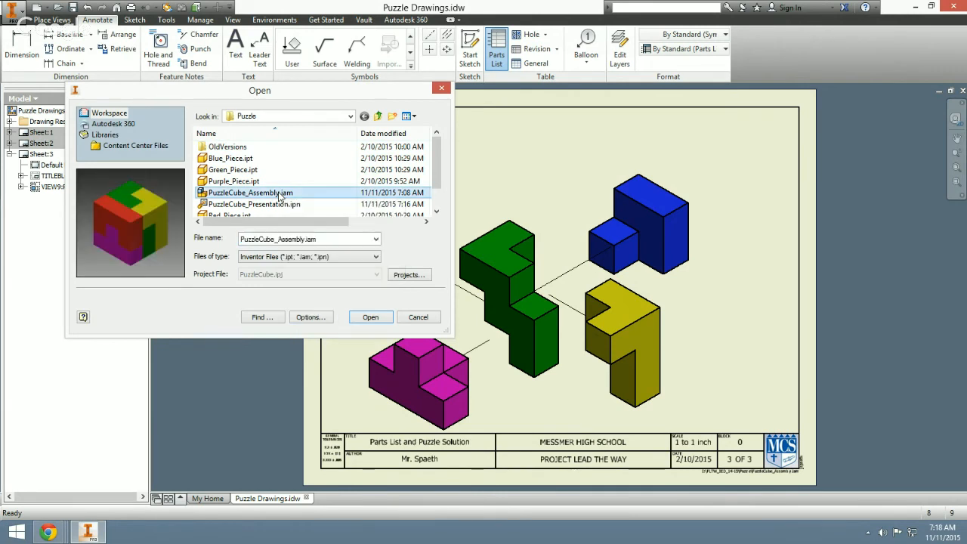
{"action": "left_click", "coordinate": [378, 317]}
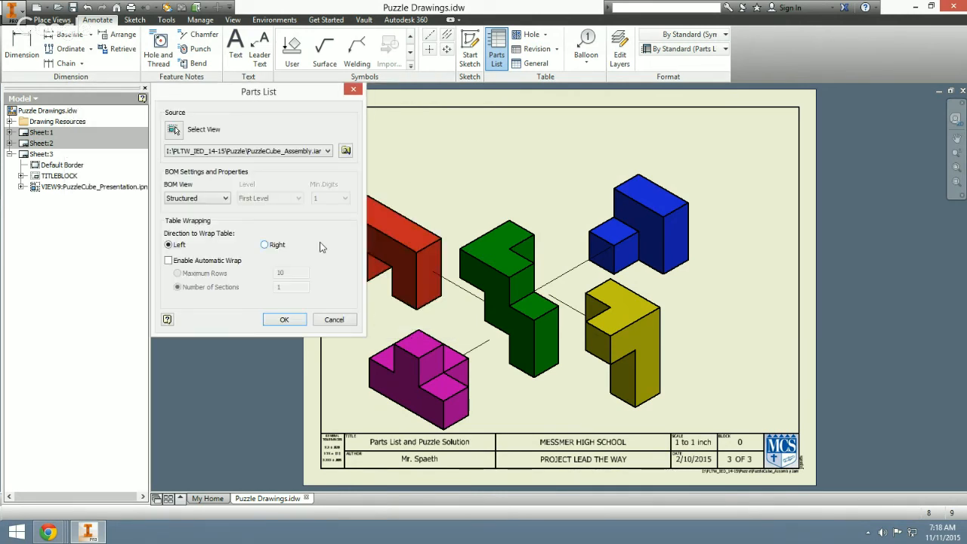
{"action": "left_click", "coordinate": [284, 319]}
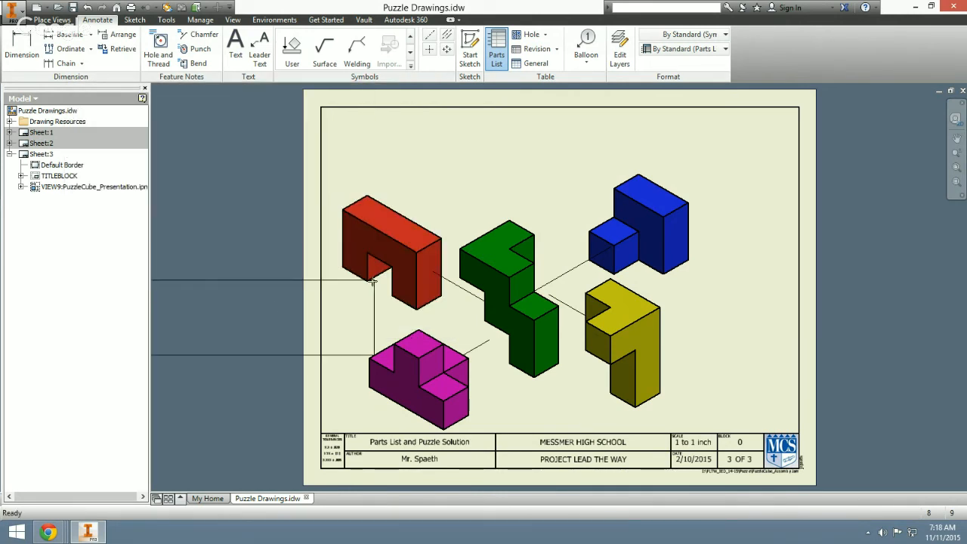
{"action": "left_click", "coordinate": [798, 107]}
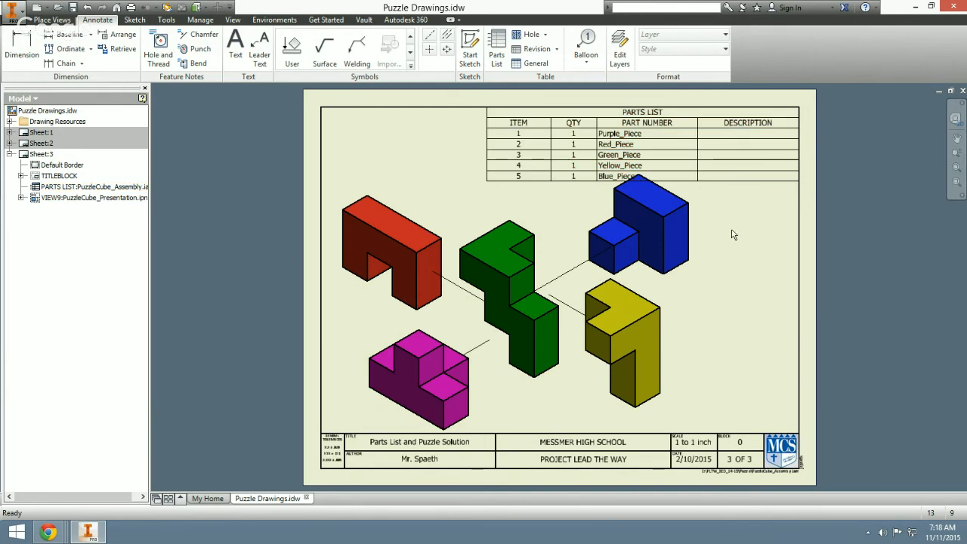
{"action": "left_click", "coordinate": [722, 178]}
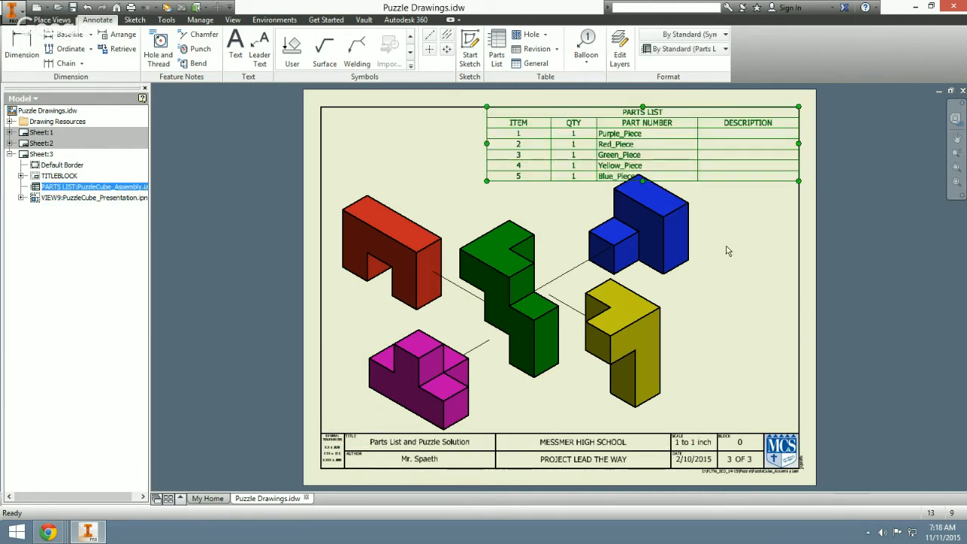
{"action": "right_click", "coordinate": [768, 251]}
{"action": "left_click", "coordinate": [816, 234]}
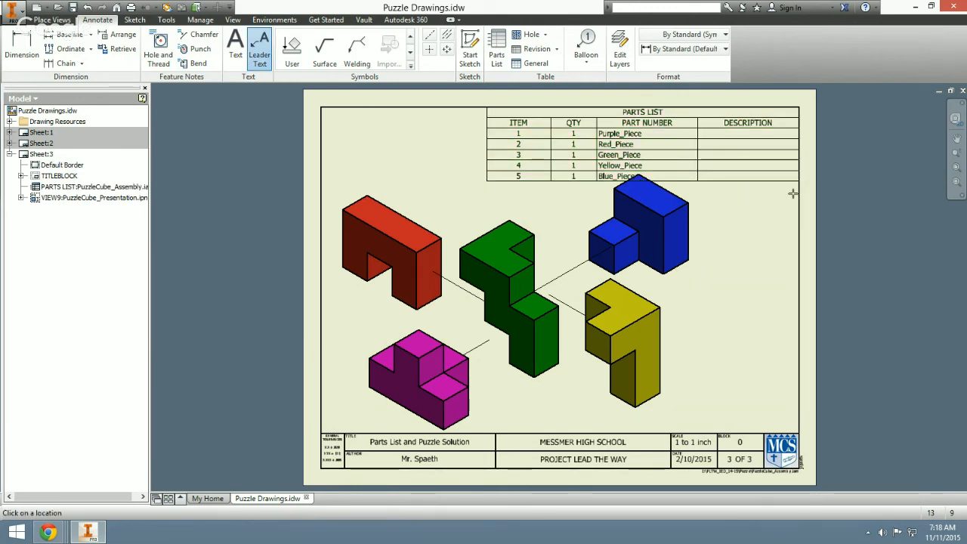
{"action": "key", "text": "Escape"}
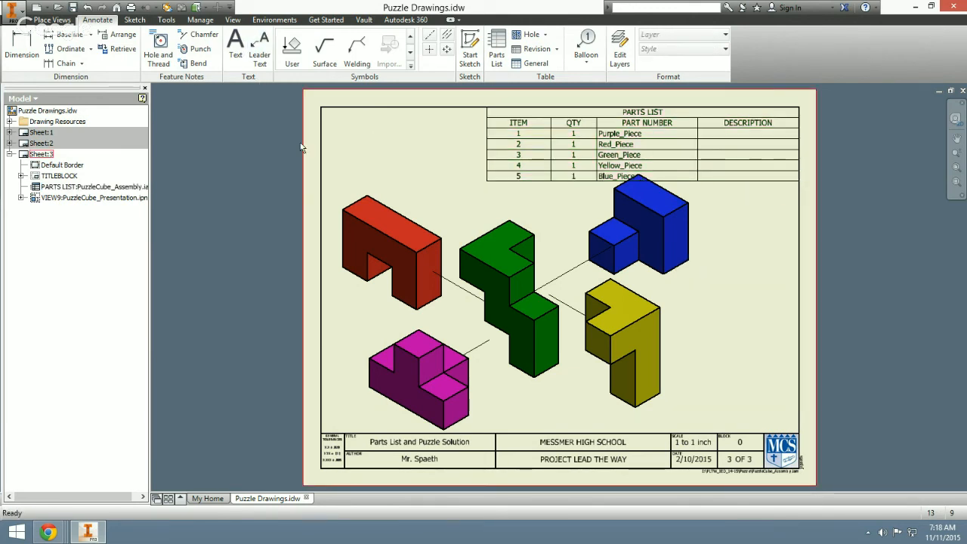
Move the exploded view slightly down and to the right, clear of the parts list.
{"action": "left_click", "coordinate": [702, 291]}
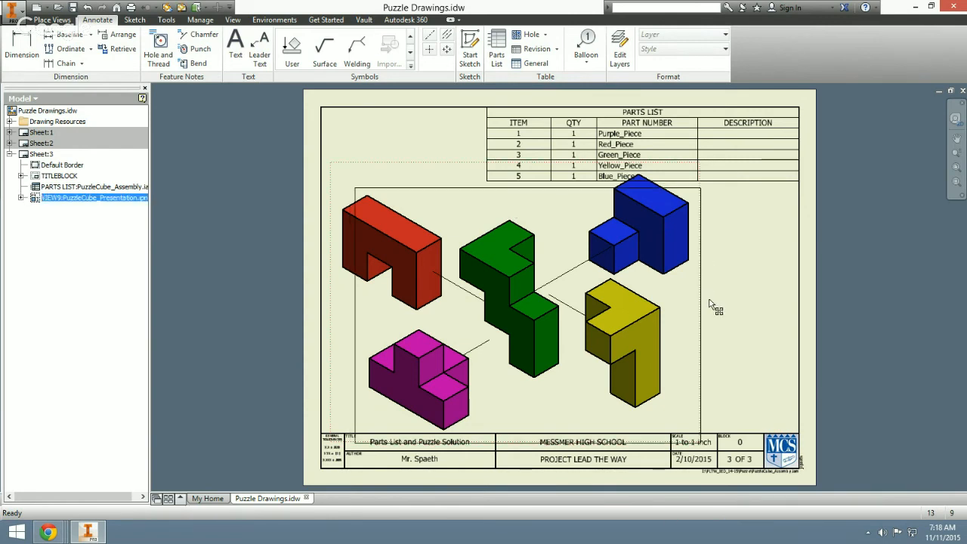
{"action": "left_click_drag", "start_coordinate": [713, 299], "coordinate": [713, 301]}
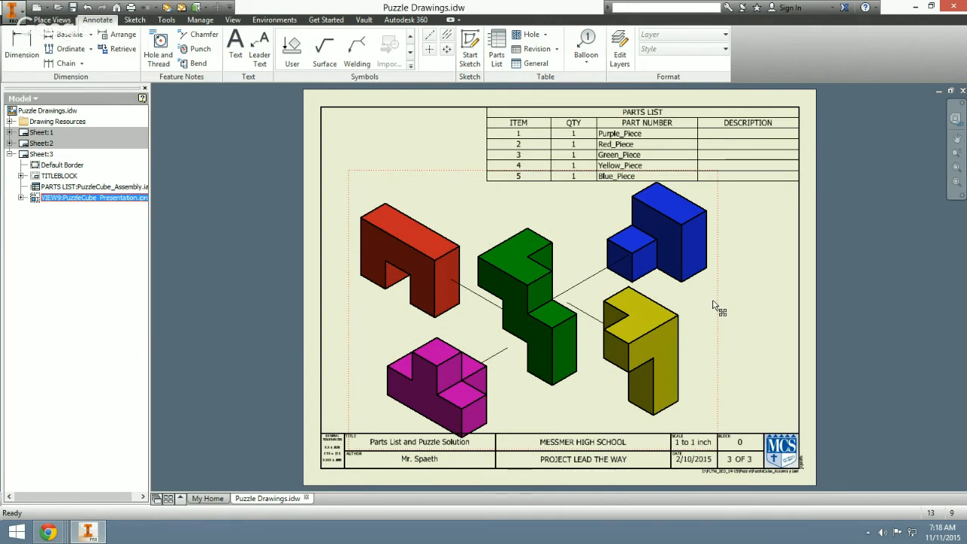
{"action": "left_click_drag", "start_coordinate": [713, 300], "coordinate": [723, 300]}
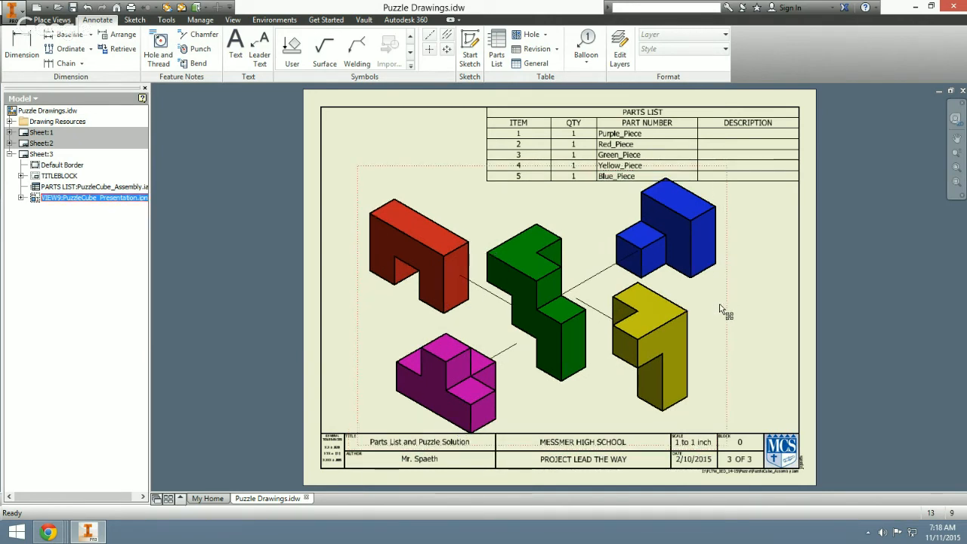
Set the exploded view's scale to 1/2 with its label shown, and shift the view slightly toward the lower right.
{"action": "double_click", "coordinate": [723, 303]}
{"action": "left_click_drag", "start_coordinate": [165, 160], "coordinate": [496, 159]}
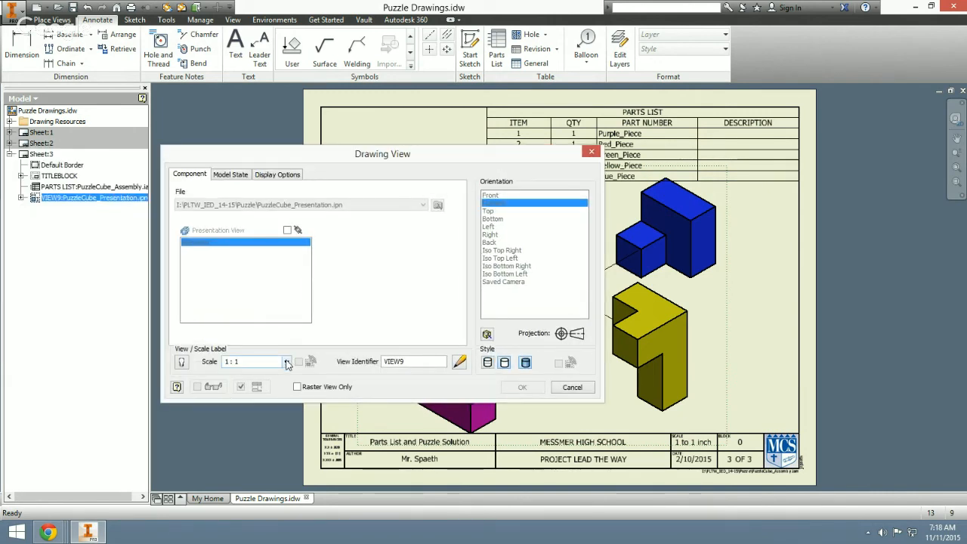
{"action": "left_click", "coordinate": [287, 363]}
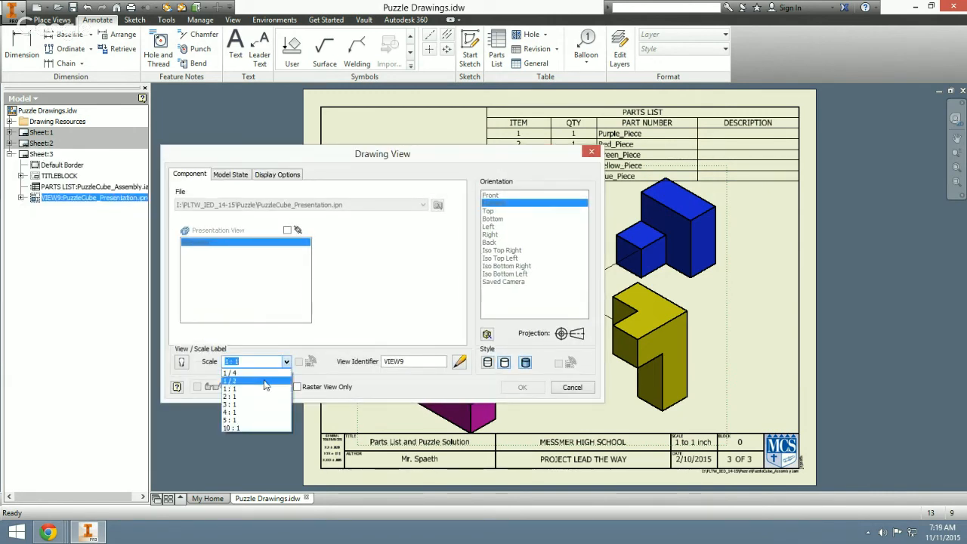
{"action": "left_click", "coordinate": [264, 381]}
{"action": "left_click_drag", "start_coordinate": [432, 158], "coordinate": [263, 127]}
{"action": "left_click", "coordinate": [11, 329]}
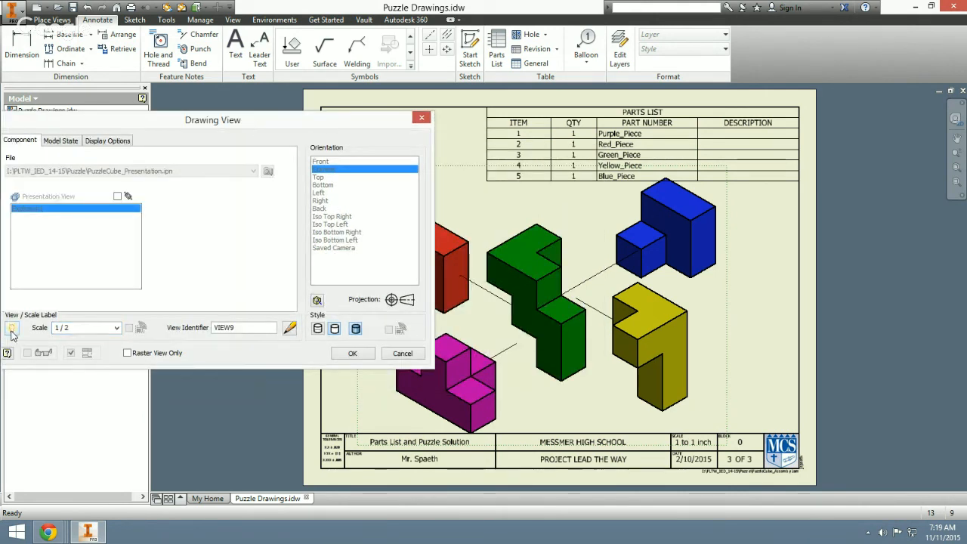
{"action": "double_click", "coordinate": [259, 330]}
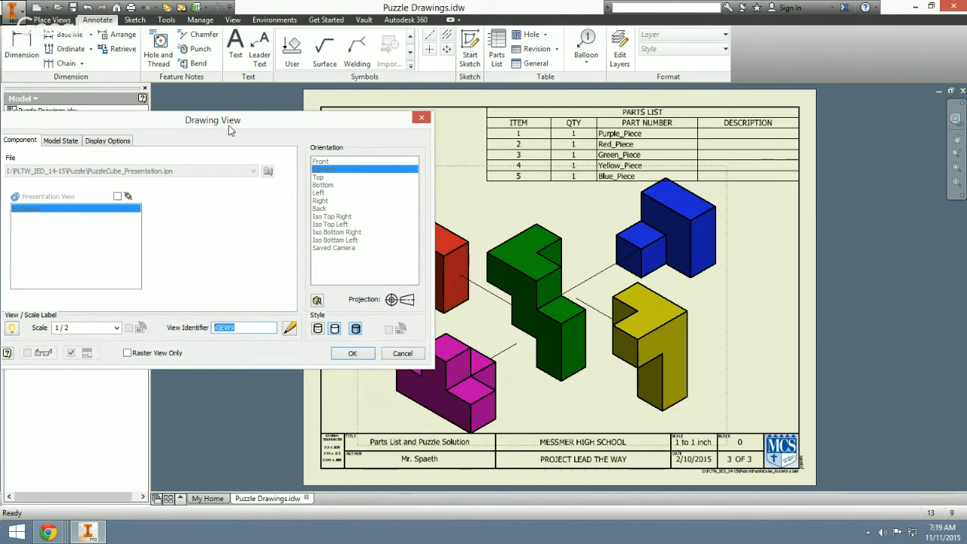
{"action": "left_click", "coordinate": [351, 353]}
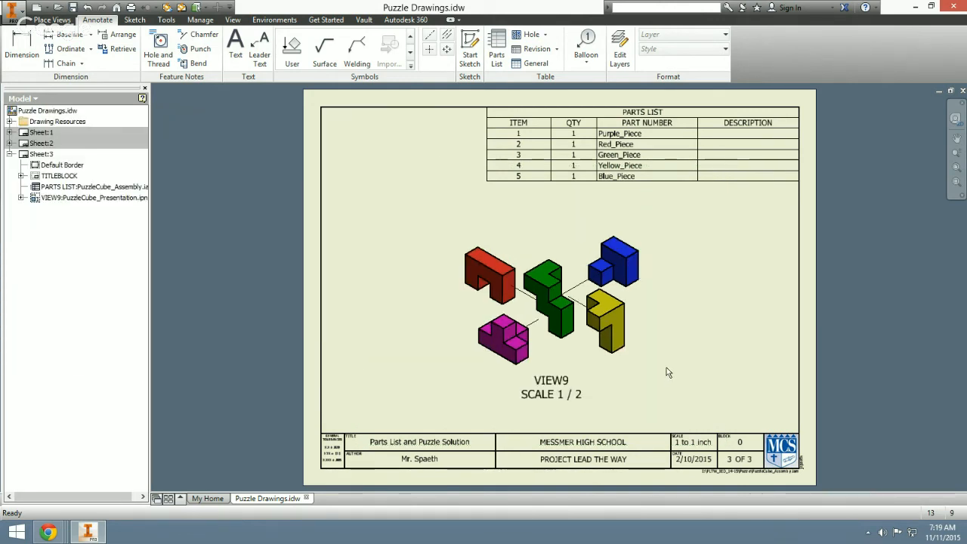
{"action": "left_click_drag", "start_coordinate": [648, 339], "coordinate": [668, 350]}
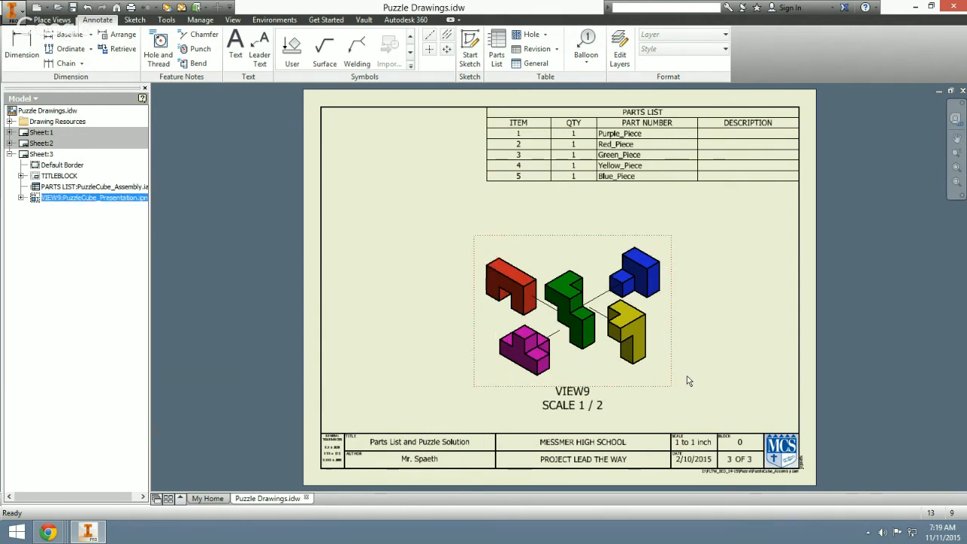
Check the text format of the exploded view's label, and hide the label.
{"action": "double_click", "coordinate": [572, 398]}
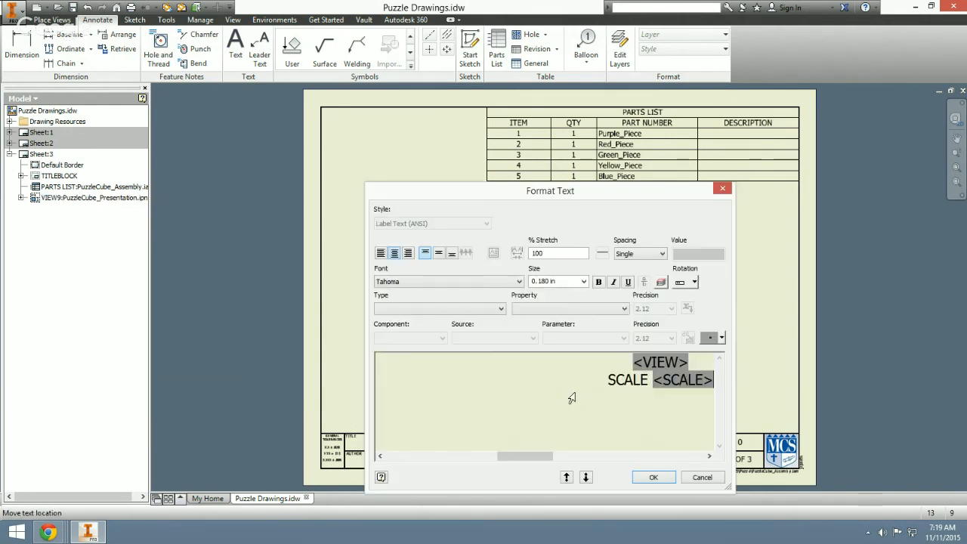
{"action": "left_click", "coordinate": [642, 475]}
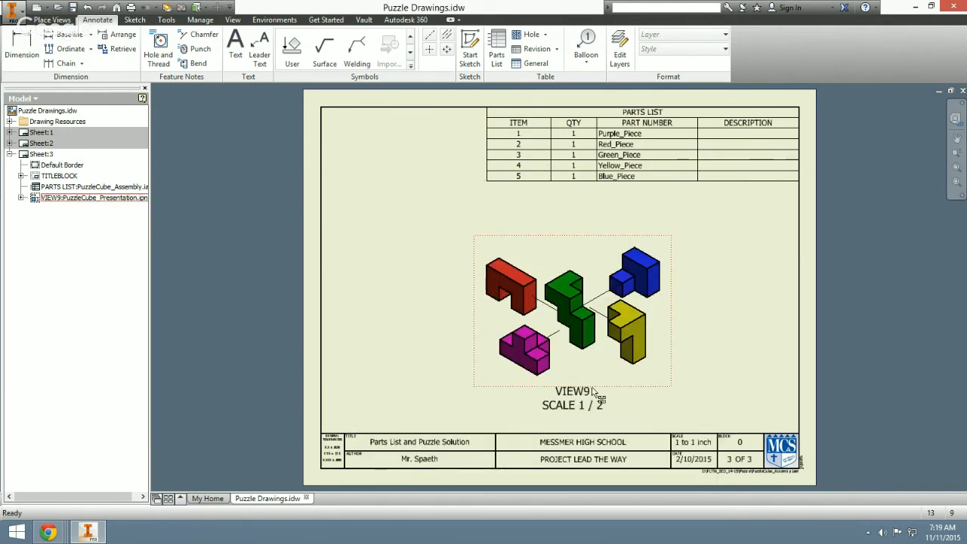
{"action": "double_click", "coordinate": [648, 381]}
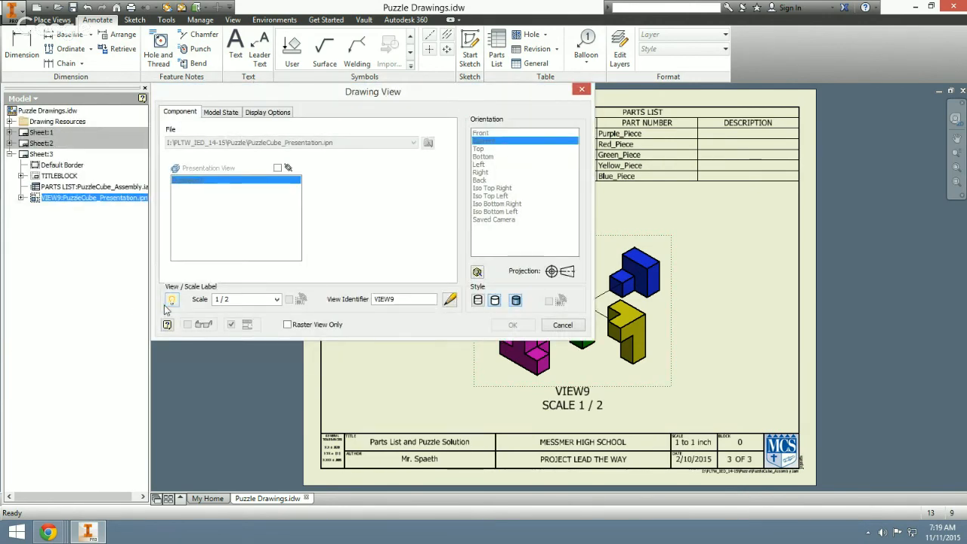
{"action": "left_click", "coordinate": [171, 300]}
{"action": "left_click", "coordinate": [512, 325]}
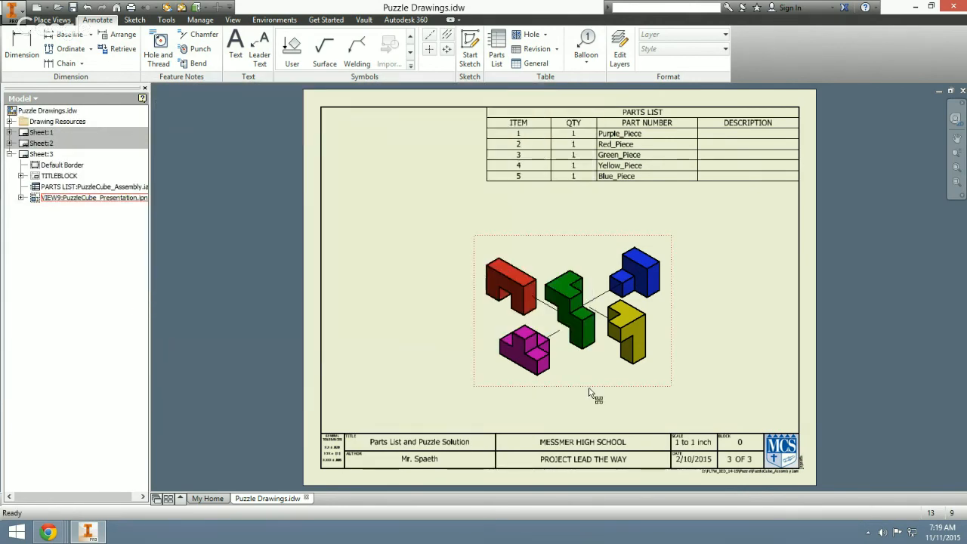
Rename the exploded view's identifier to Puzzle Solution and show its label with the scale.
{"action": "double_click", "coordinate": [590, 394]}
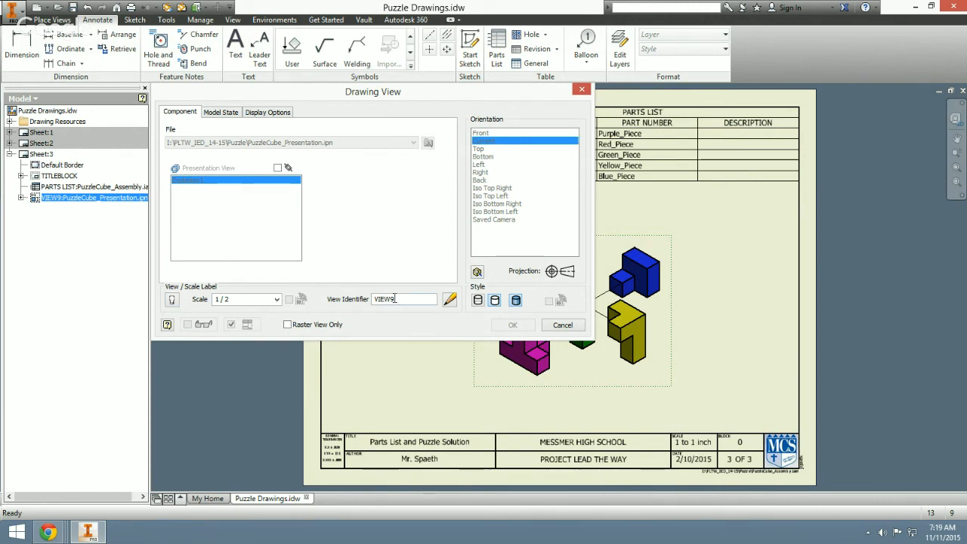
{"action": "left_click_drag", "start_coordinate": [394, 298], "coordinate": [348, 294]}
{"action": "type", "text": "Puzzle Solution"}
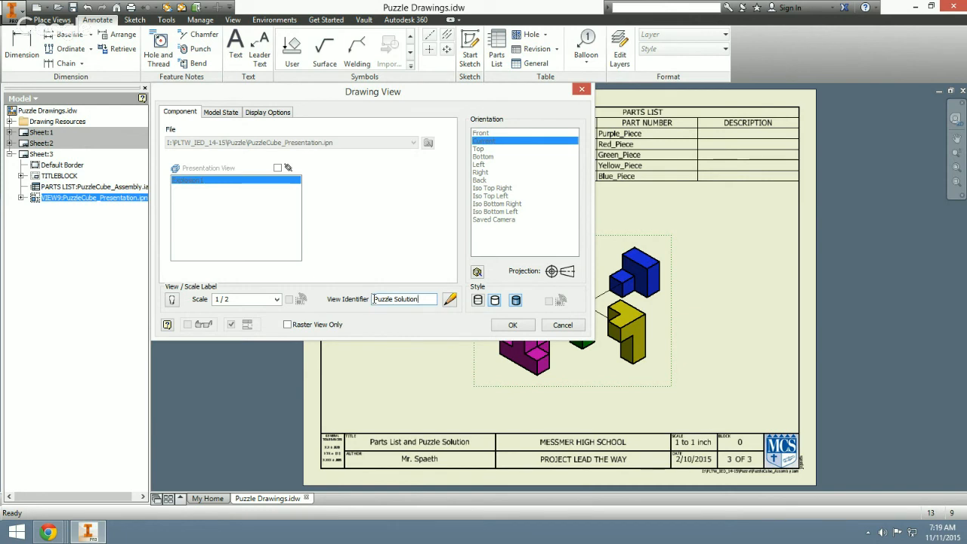
{"action": "left_click_drag", "start_coordinate": [372, 299], "coordinate": [417, 299]}
{"action": "left_click", "coordinate": [426, 299]}
{"action": "left_click", "coordinate": [513, 325]}
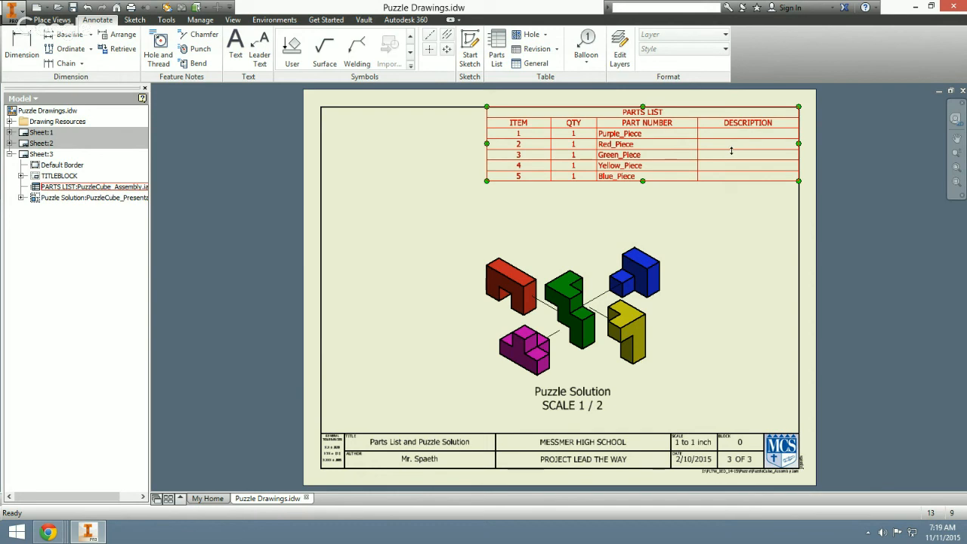
Remove the DESCRIPTION property from the parts list's selected columns.
{"action": "double_click", "coordinate": [731, 151]}
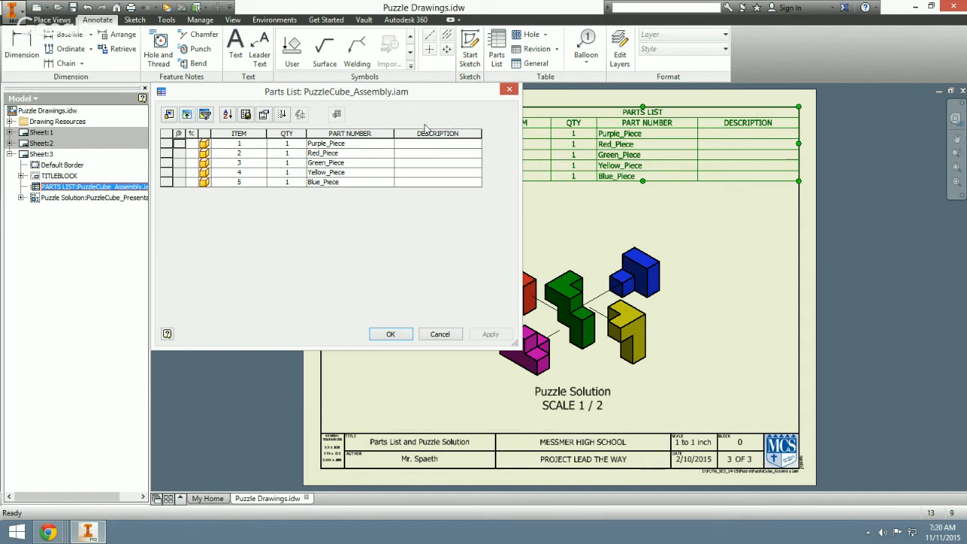
{"action": "left_click", "coordinate": [170, 116]}
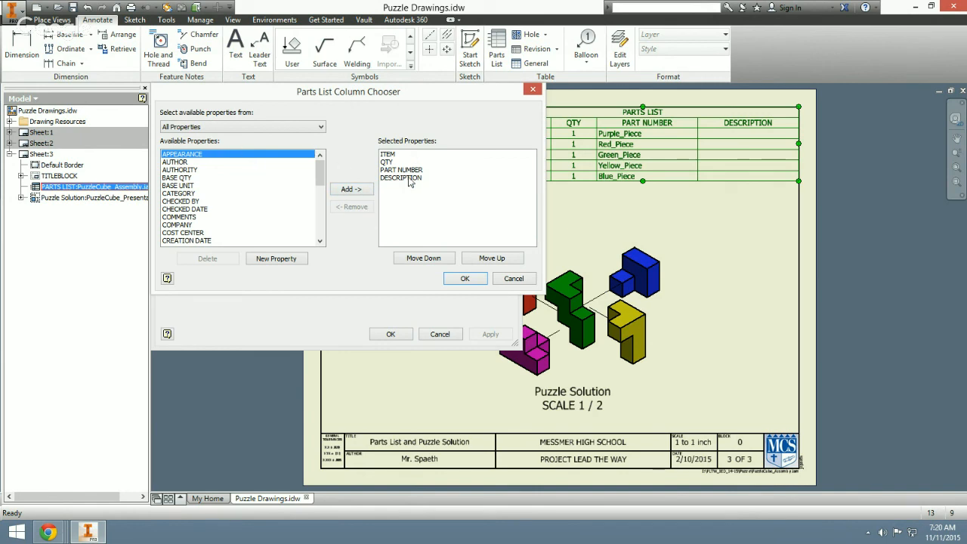
{"action": "left_click", "coordinate": [415, 178]}
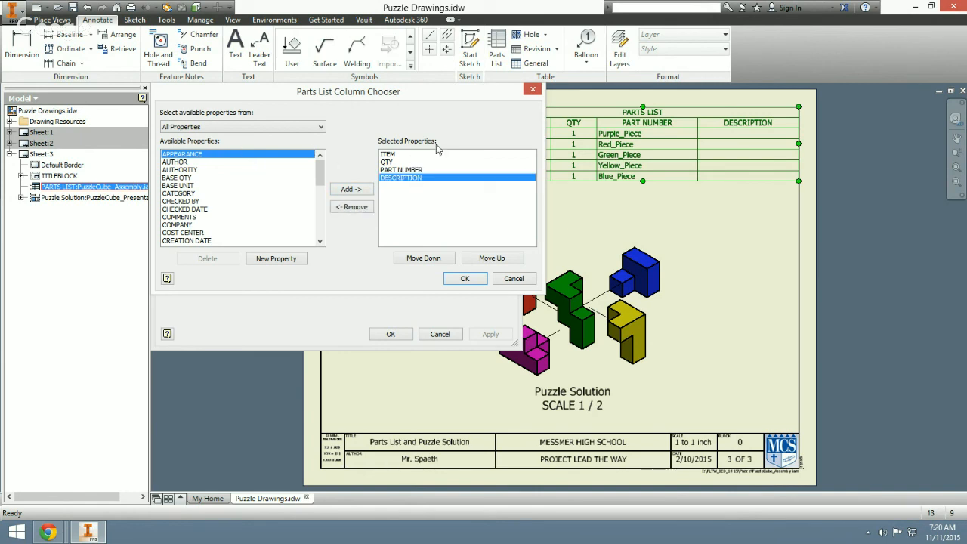
{"action": "left_click", "coordinate": [361, 214]}
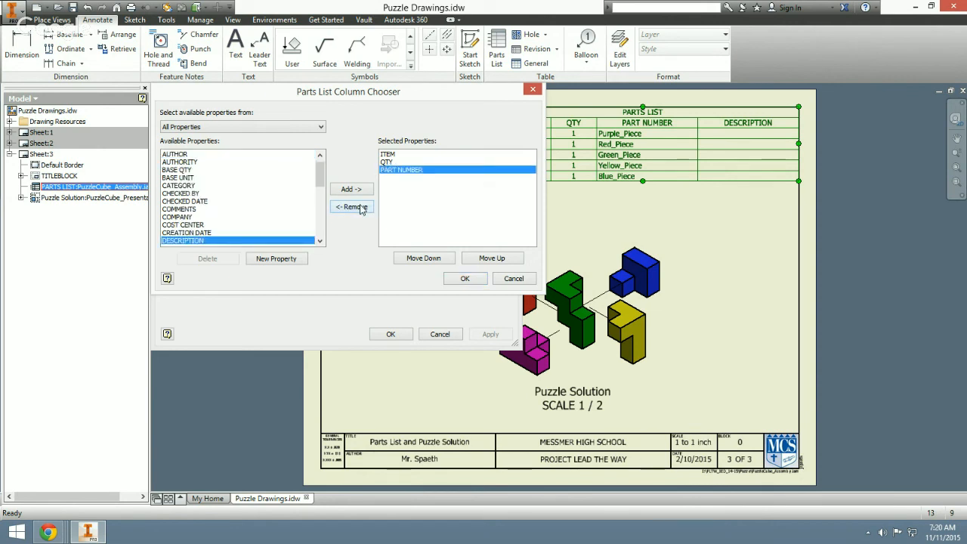
Add the MATERIAL property as the last parts list column and apply the column changes.
{"action": "left_click_drag", "start_coordinate": [320, 174], "coordinate": [316, 207]}
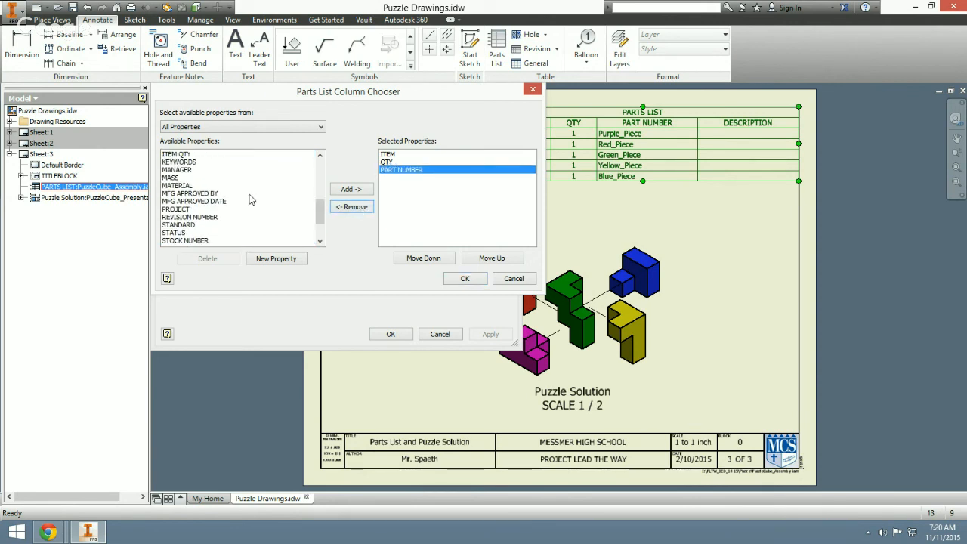
{"action": "left_click", "coordinate": [187, 187]}
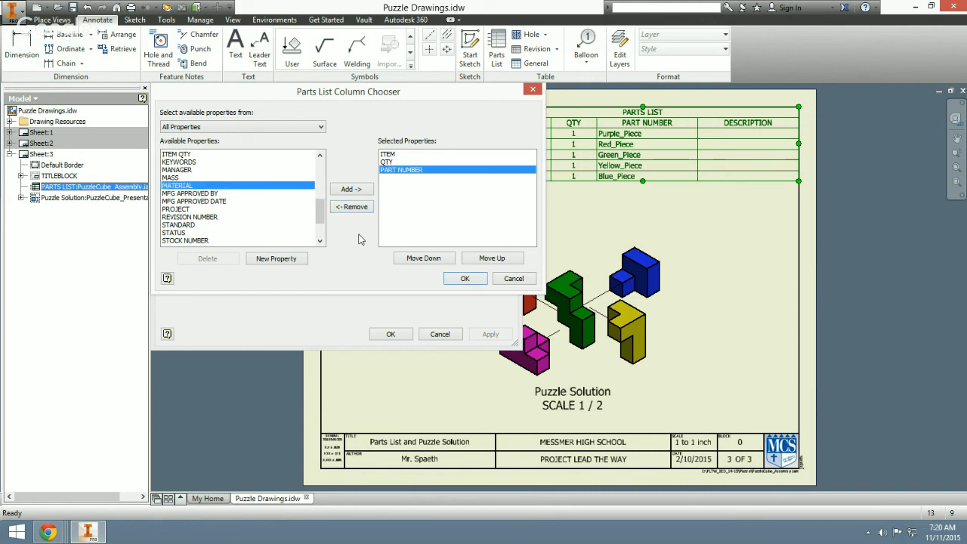
{"action": "left_click", "coordinate": [346, 190]}
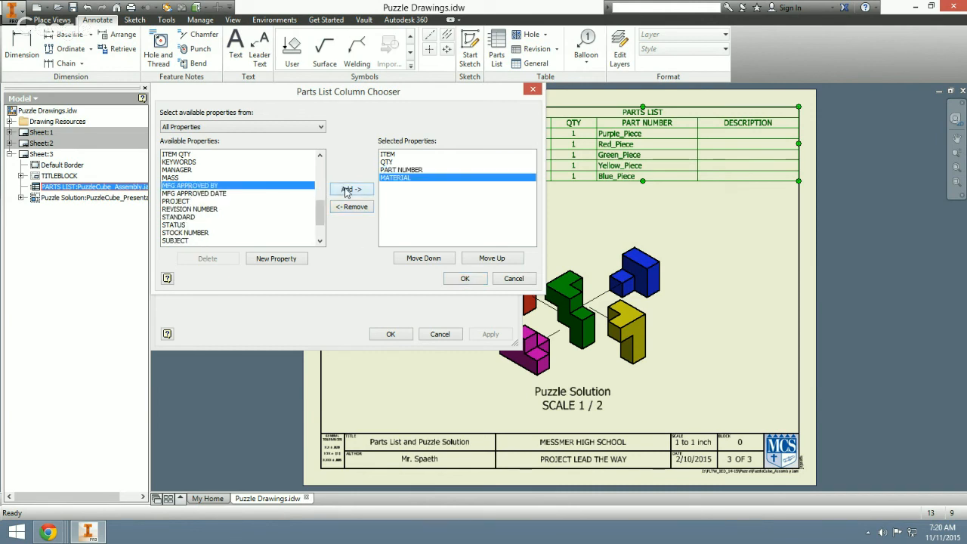
{"action": "left_click", "coordinate": [465, 278]}
{"action": "left_click", "coordinate": [490, 334]}
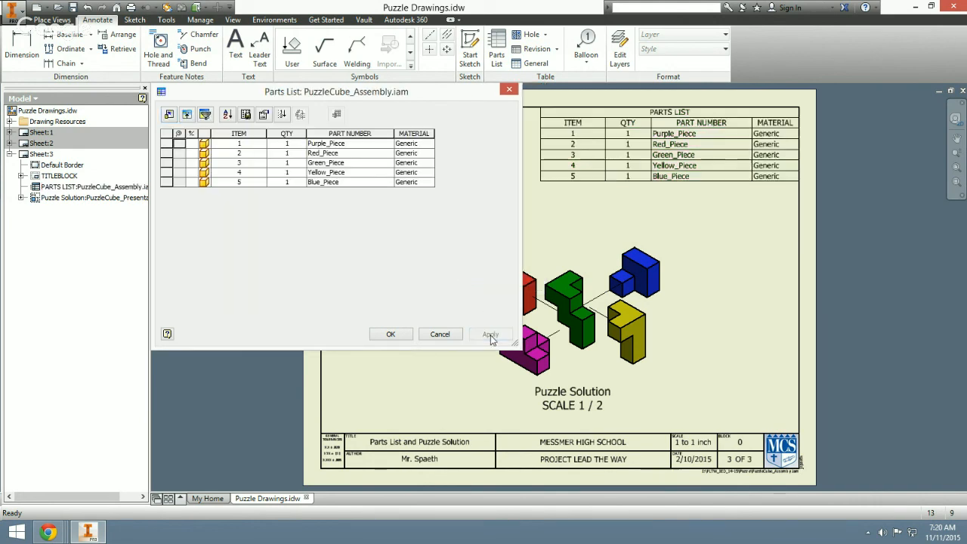
{"action": "left_click", "coordinate": [390, 334]}
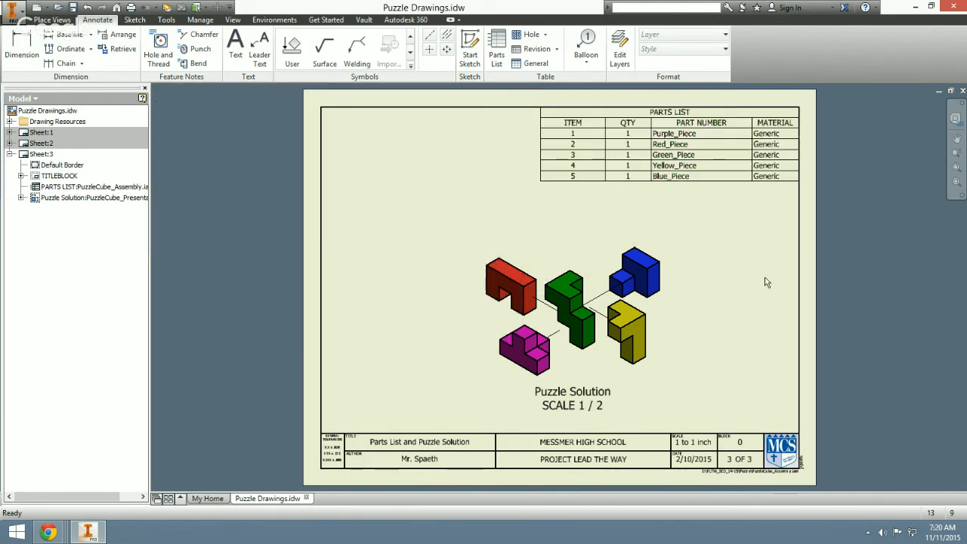
Review the parts list, check the exploded view's identifier in its view settings, and cancel out of them.
{"action": "left_click", "coordinate": [634, 136]}
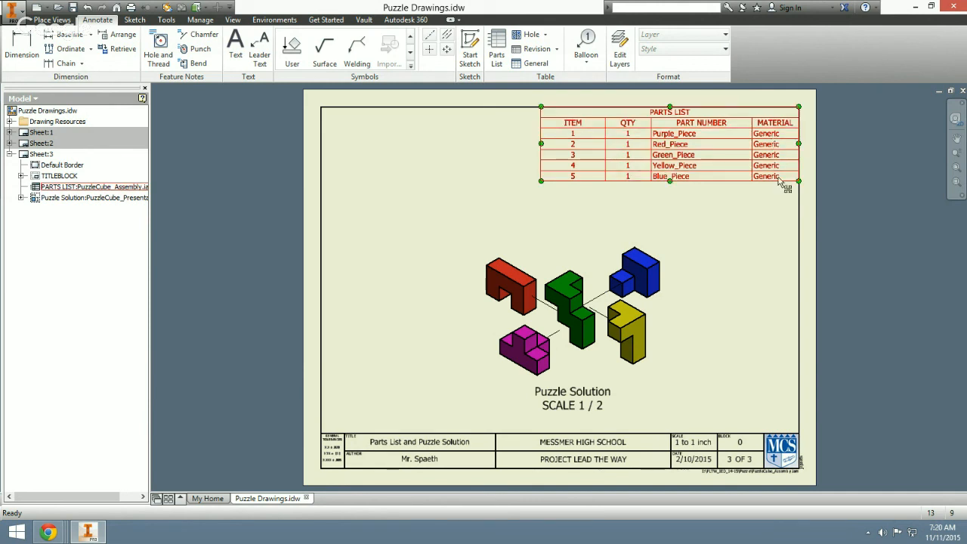
{"action": "left_click", "coordinate": [754, 262]}
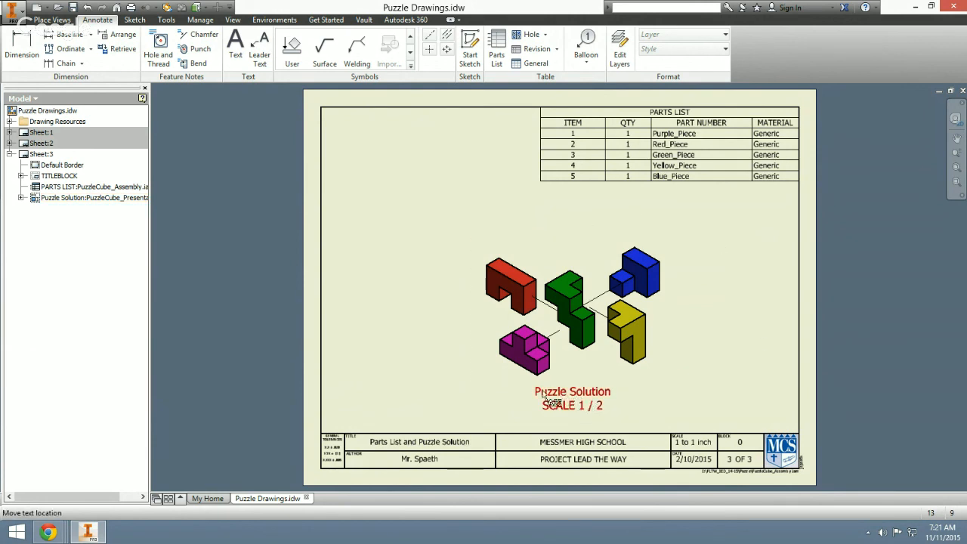
{"action": "double_click", "coordinate": [596, 383]}
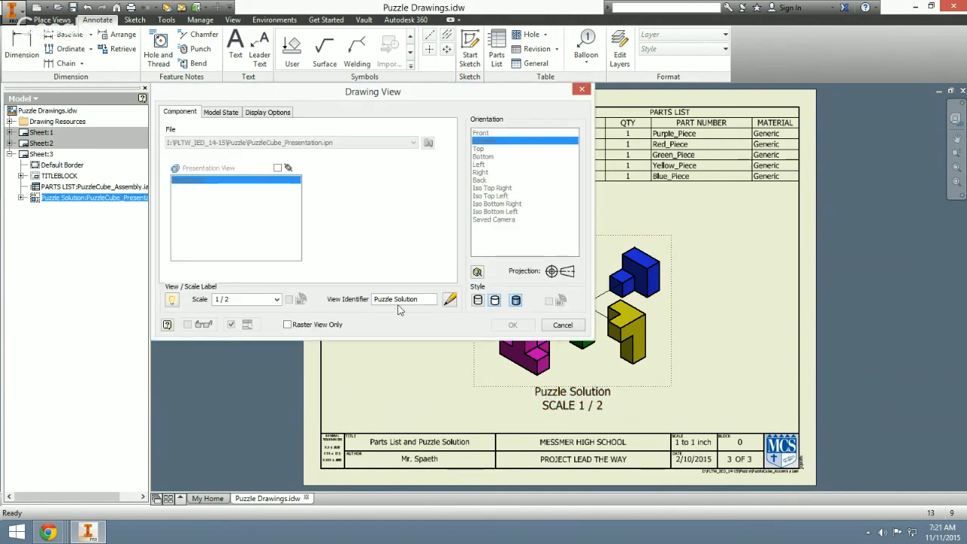
{"action": "left_click_drag", "start_coordinate": [431, 300], "coordinate": [373, 300]}
{"action": "left_click", "coordinate": [563, 326]}
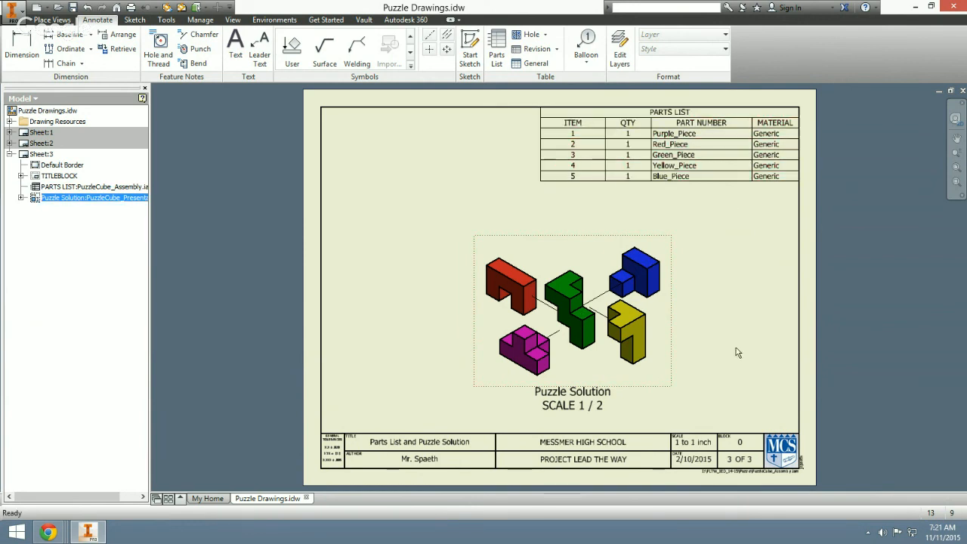
{"action": "left_click", "coordinate": [737, 324]}
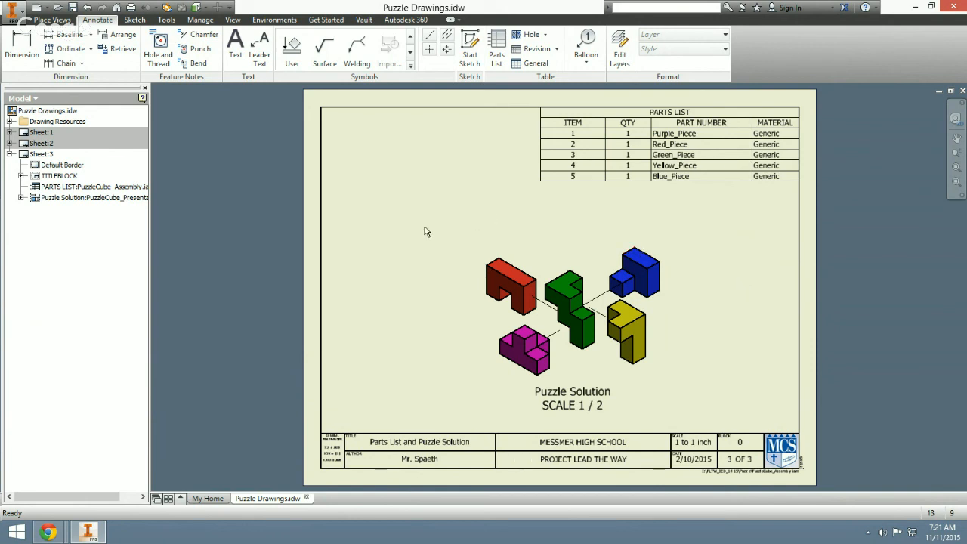
{"action": "mouse_move", "coordinate": [48, 533]}
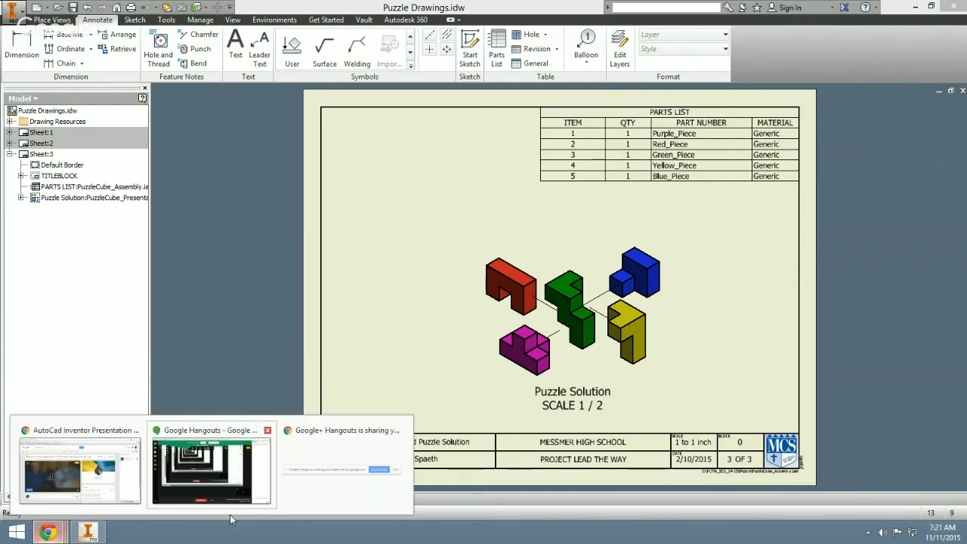
{"action": "left_click", "coordinate": [234, 471]}
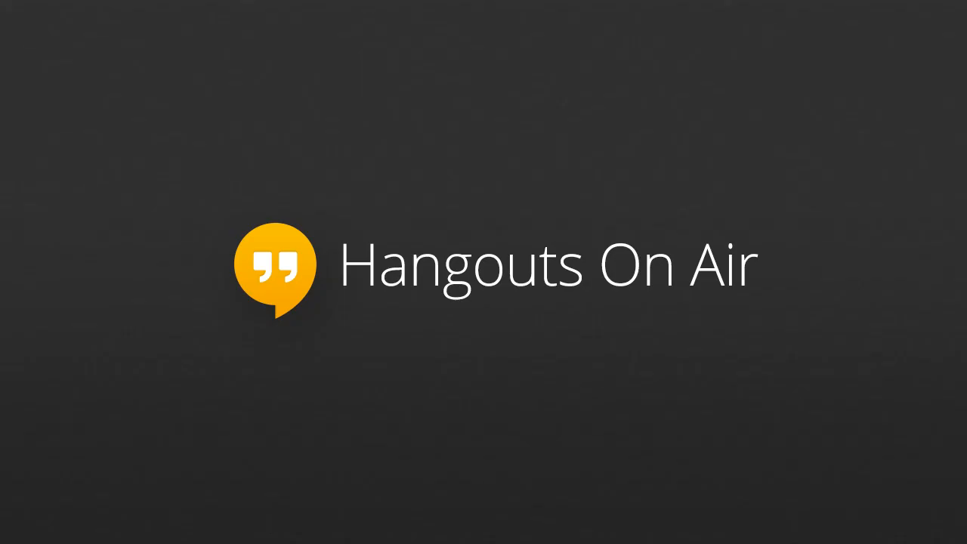